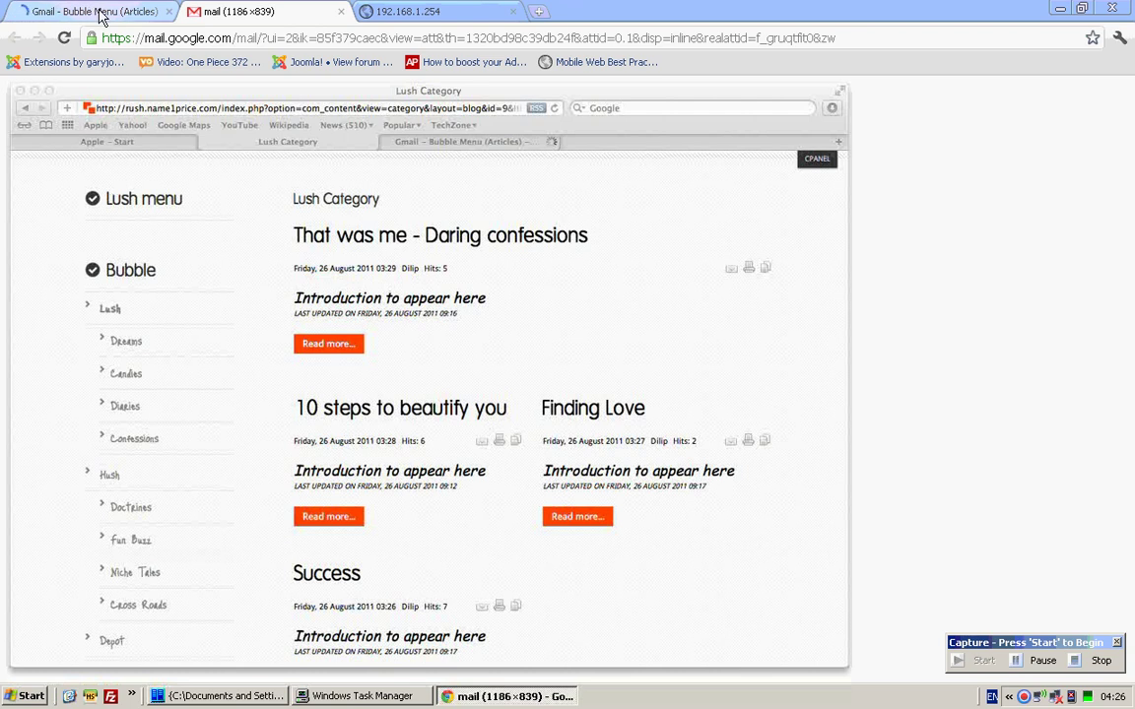
Check the e-mail request, then open rush.name1price.com/administrator in a new browser tab and log in to the site administration
left_click(101, 15)
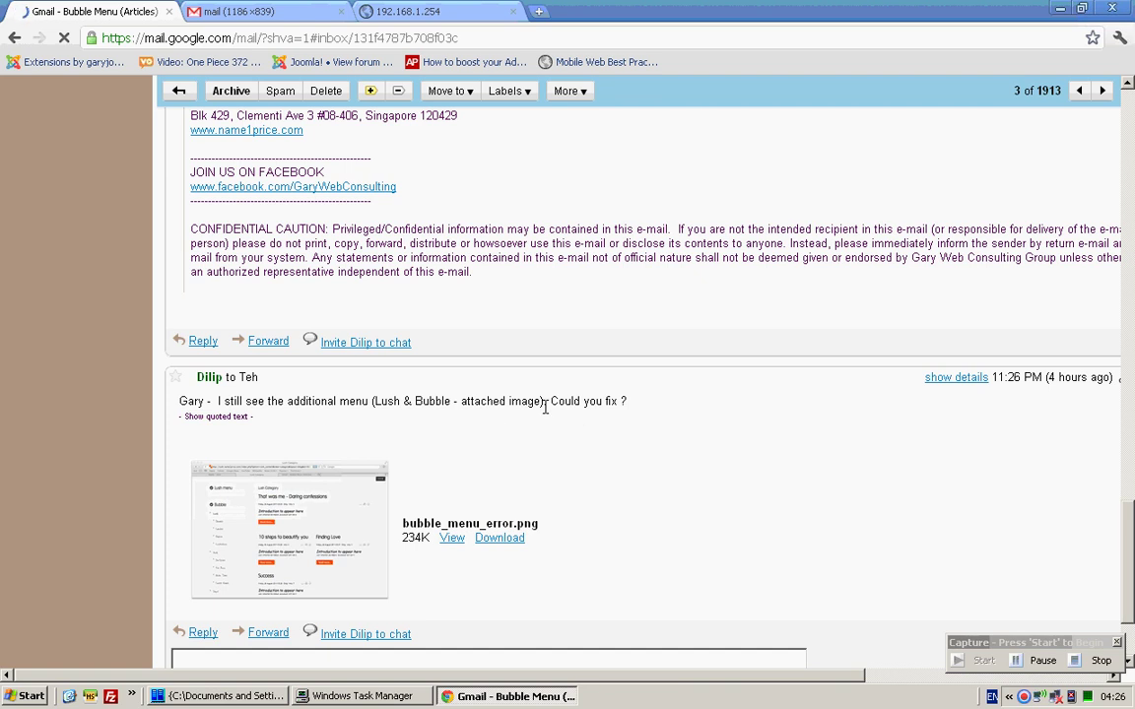
left_click(539, 11)
type("ru")
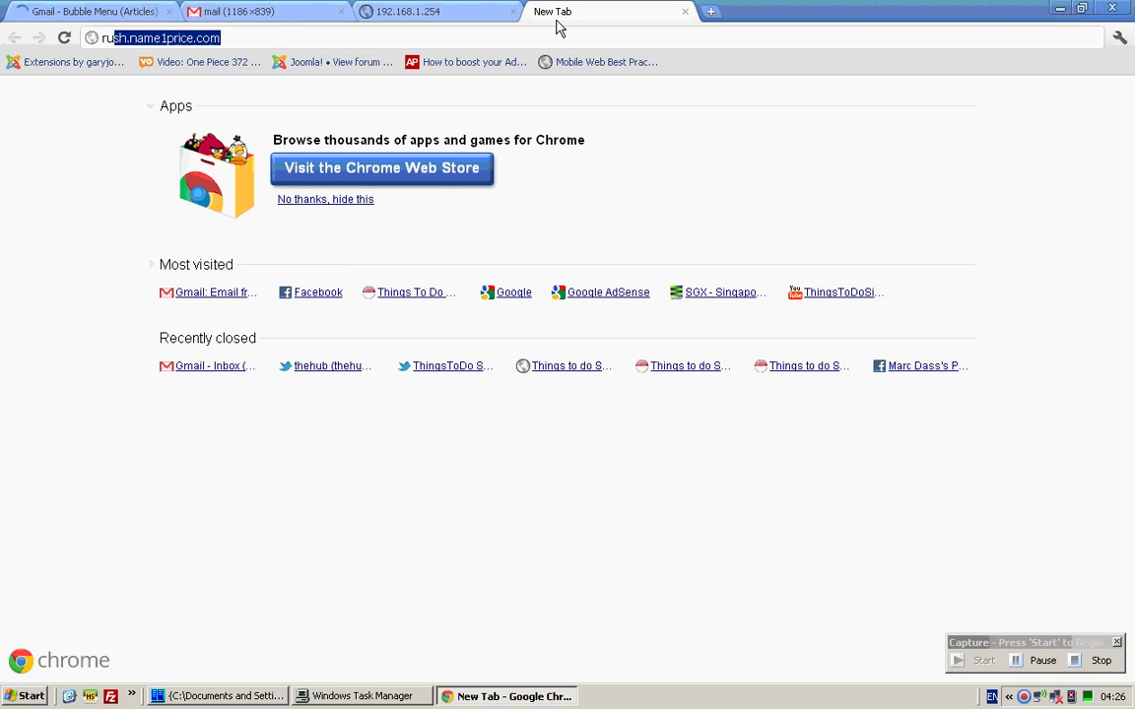
type("s")
key("Right")
type("/admi")
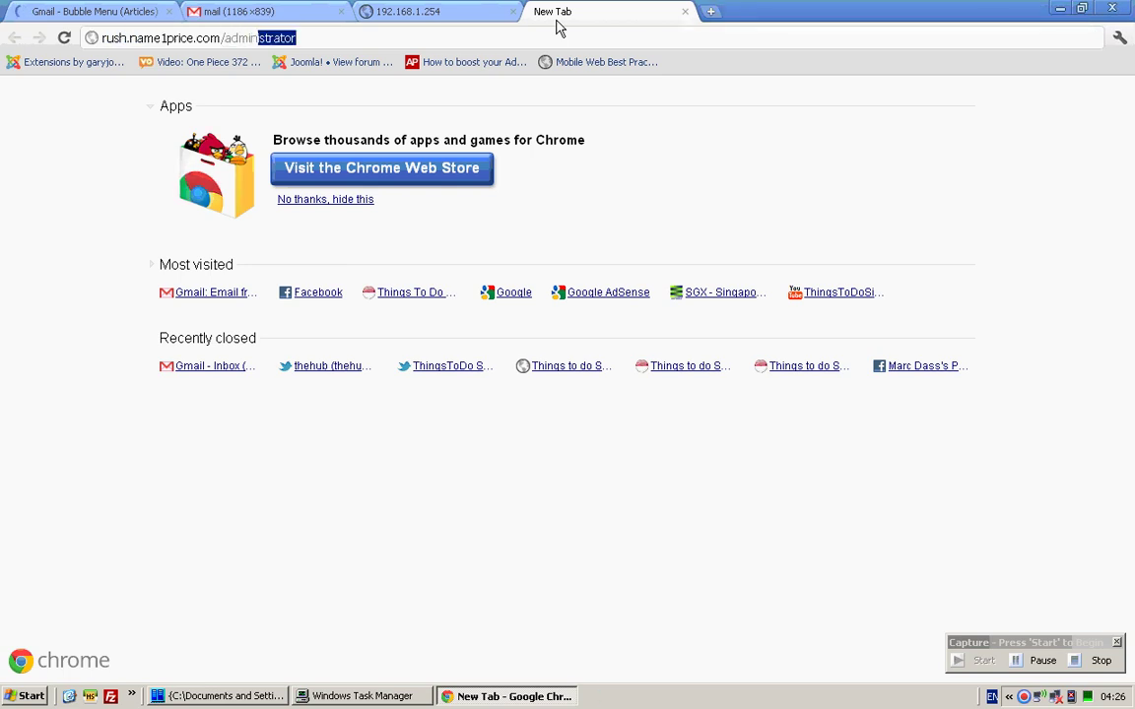
key("Return")
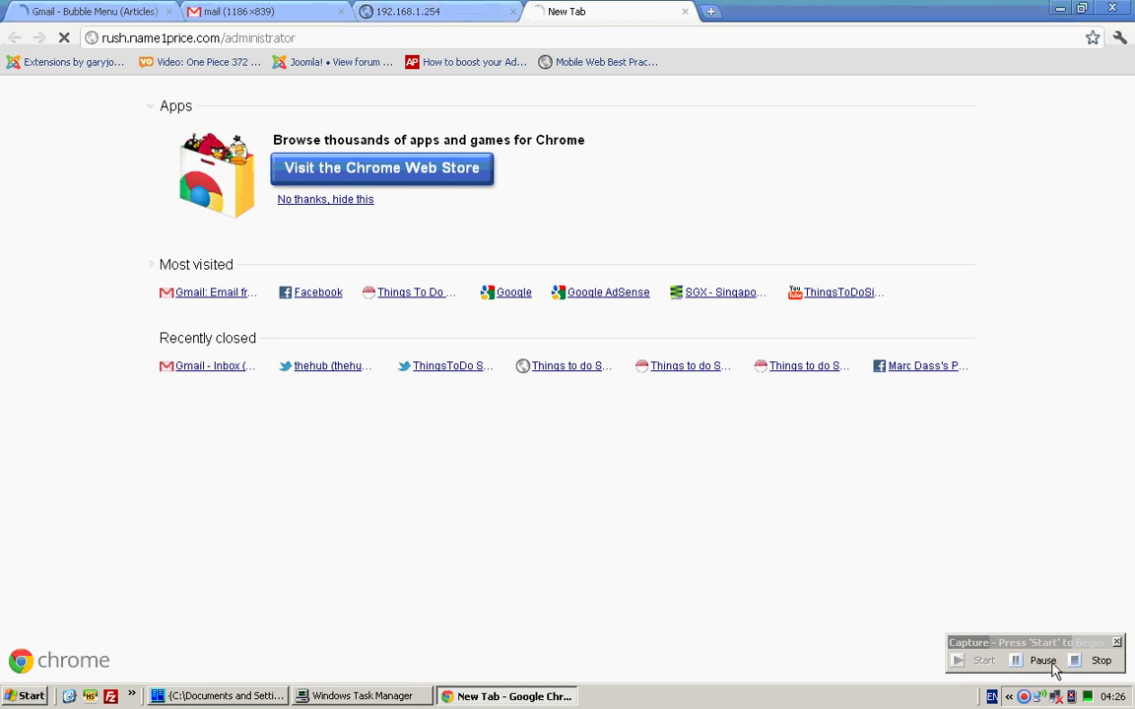
left_click(715, 318)
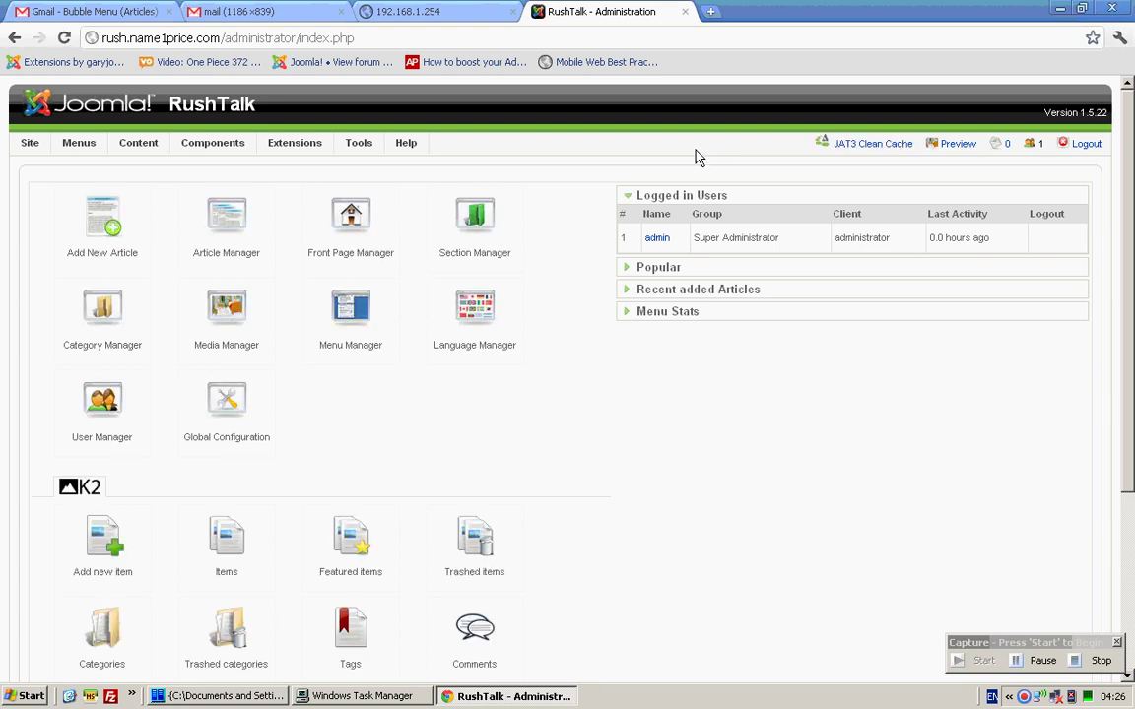
Open the Module Manager and review the client's e-mail and its attached screenshot of the additional menu
mouse_move(290, 145)
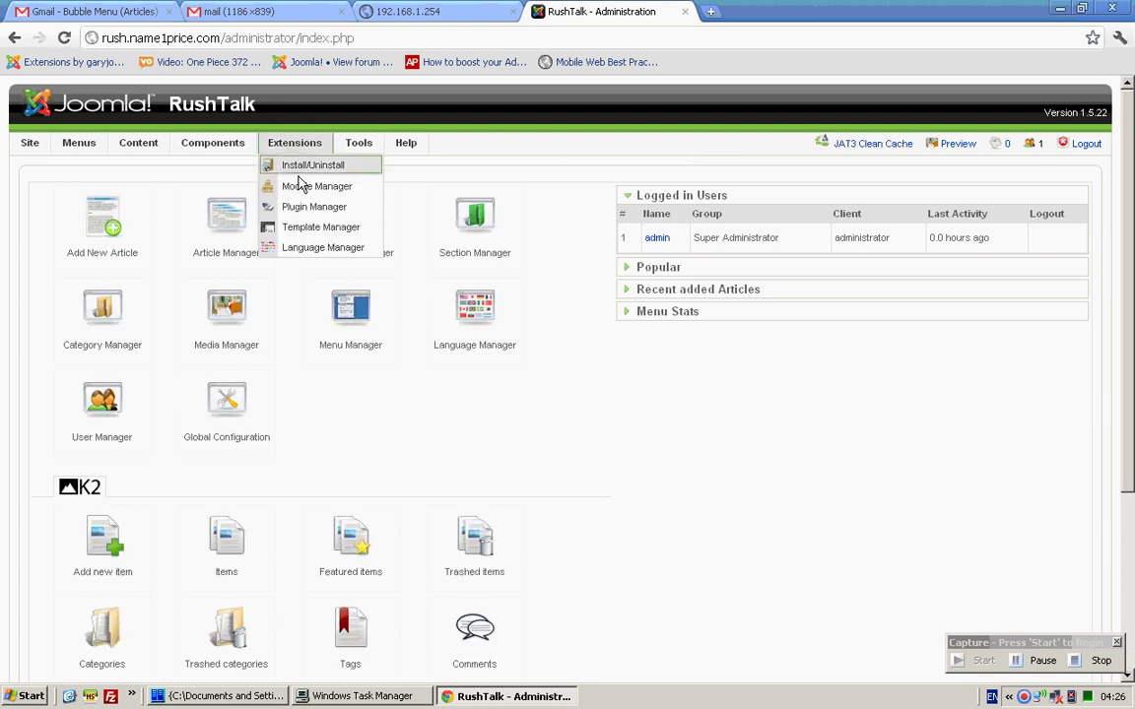
left_click(313, 186)
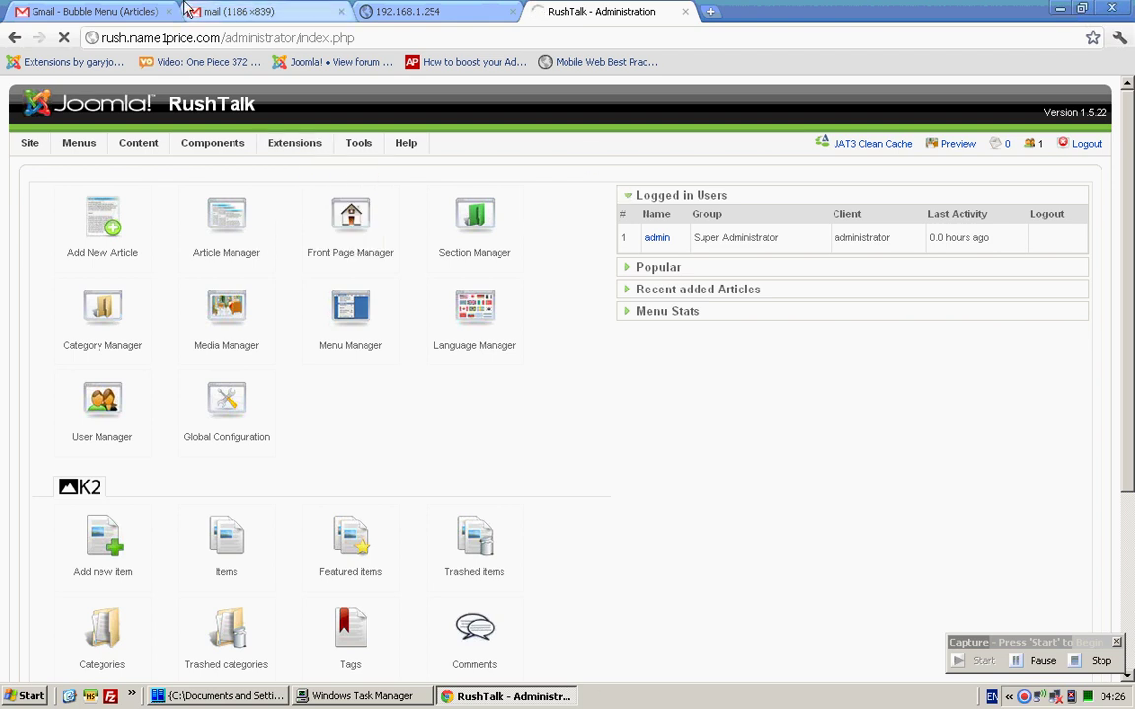
left_click(116, 10)
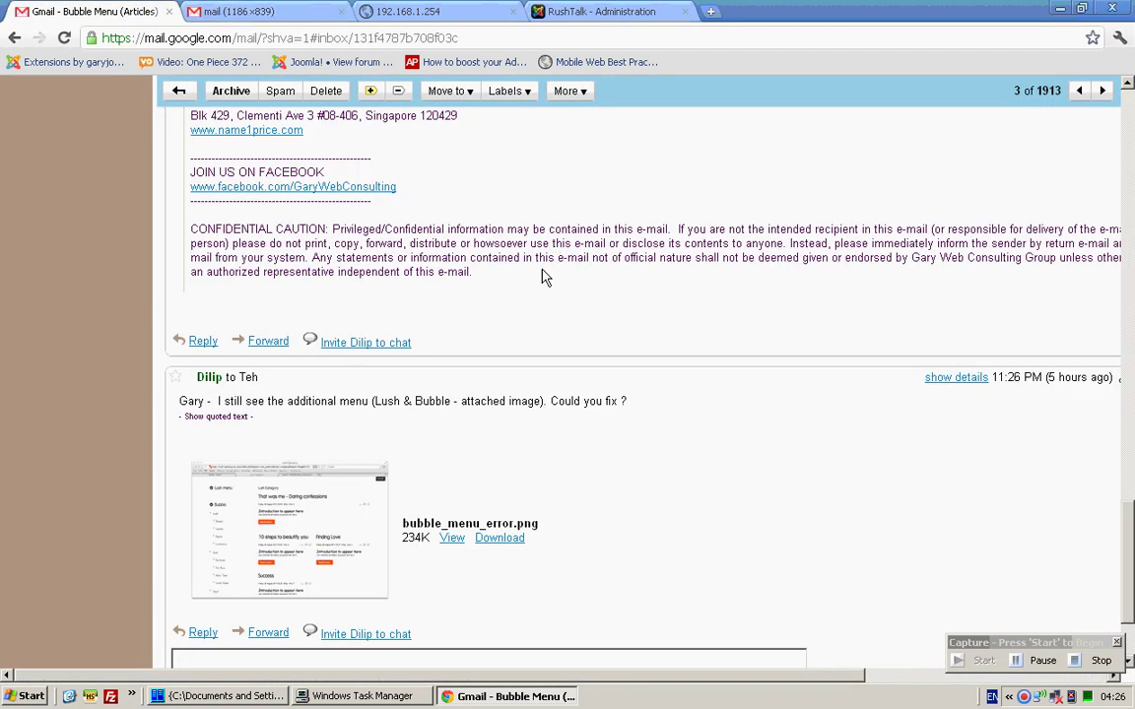
scroll(384, 398, "up", 4)
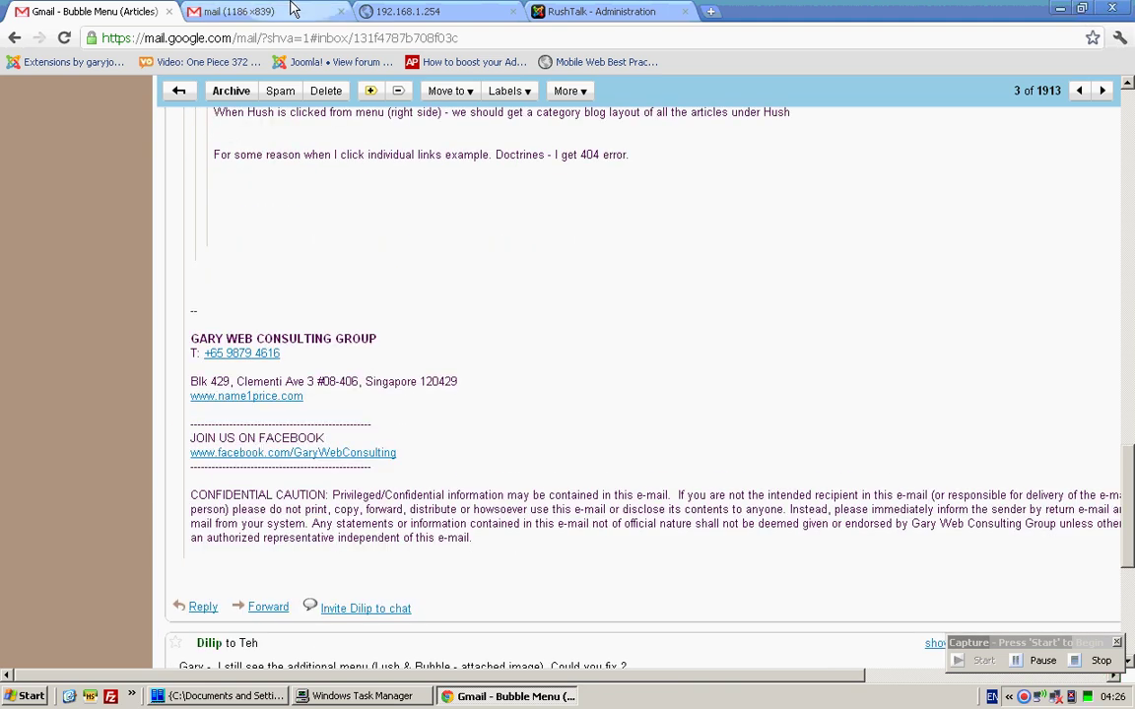
left_click(278, 8)
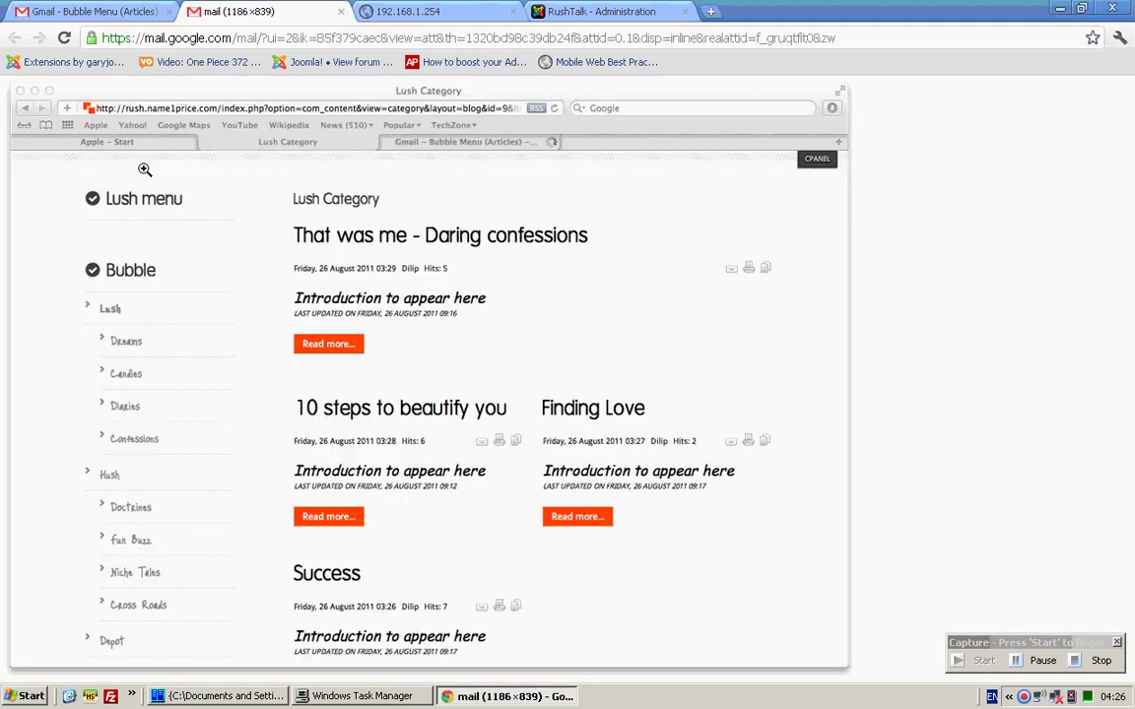
Filter the site modules by "lush" and disable the Lush menu module
left_click(595, 10)
left_click(125, 284)
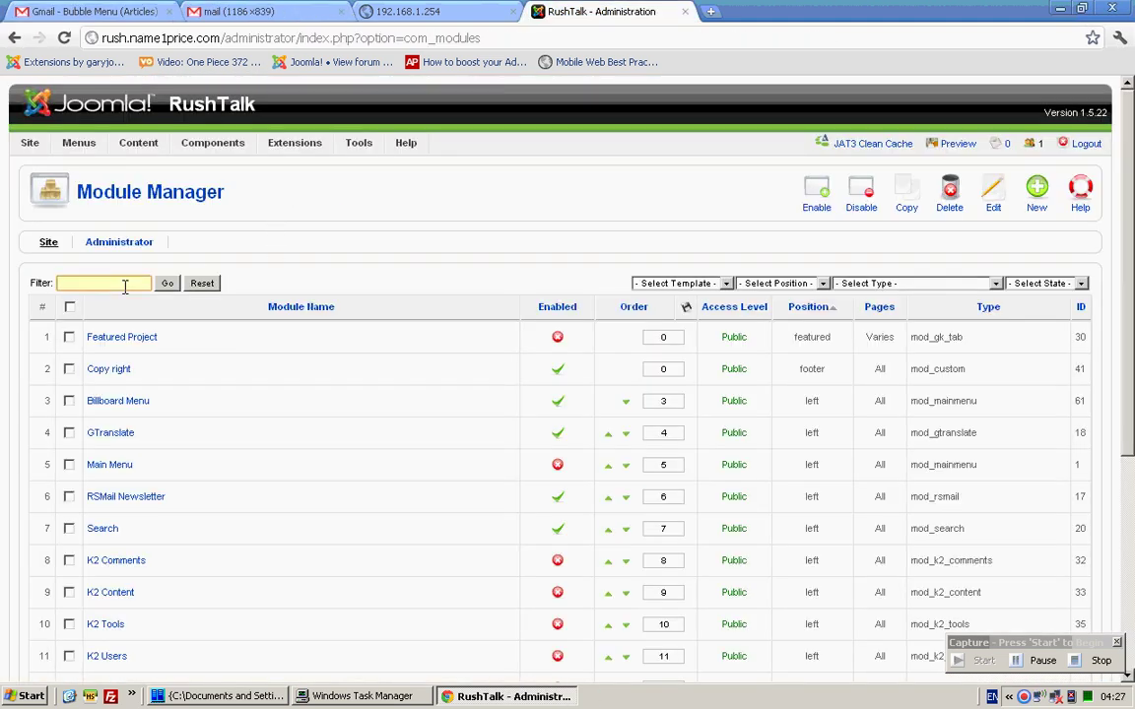
type("lush")
left_click(167, 284)
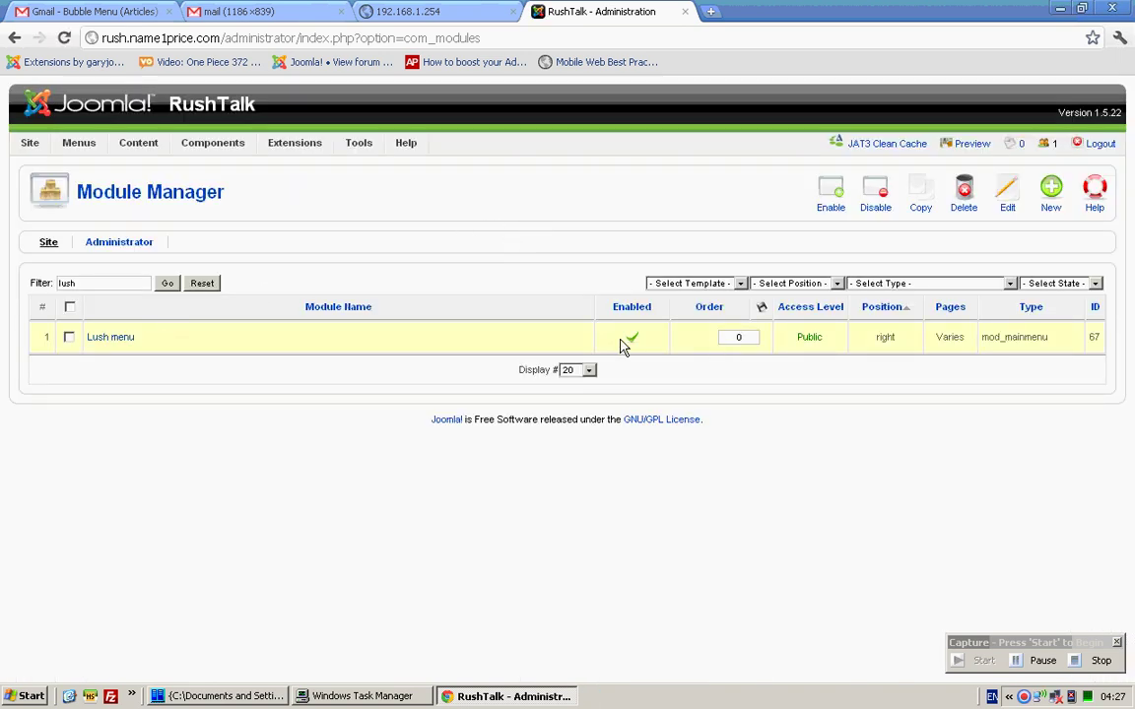
left_click(628, 339)
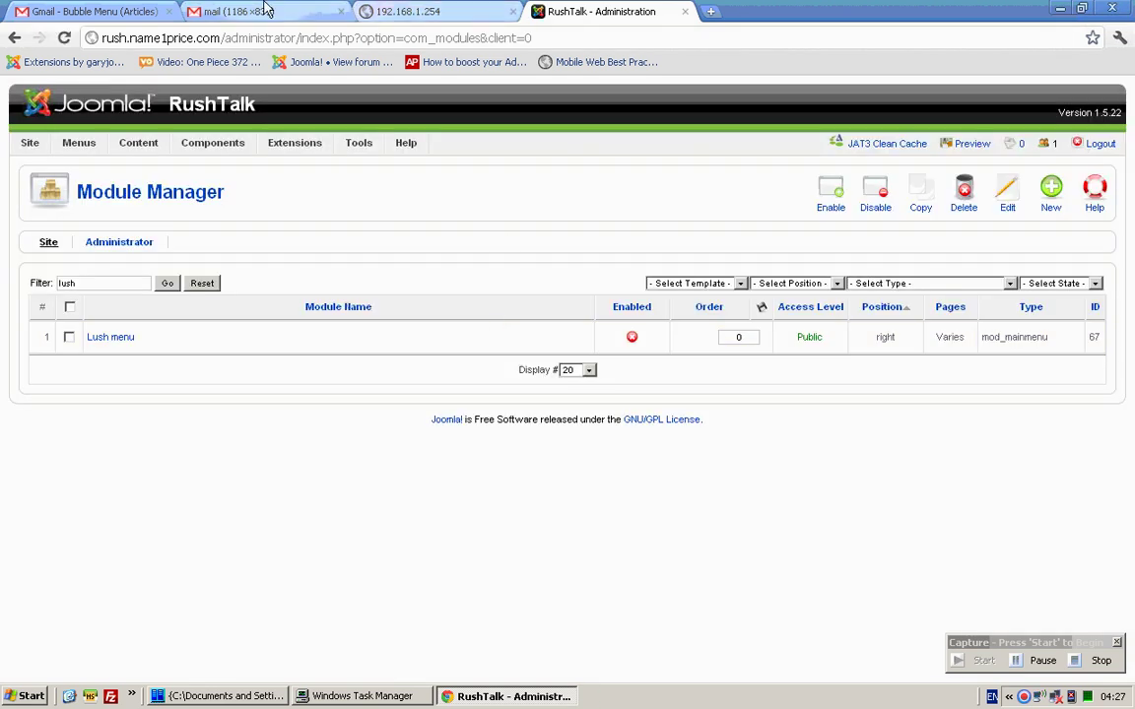
Recheck the attached screenshot, preview the site, and log in on its front end as admin with the account password
left_click(264, 10)
left_click(599, 11)
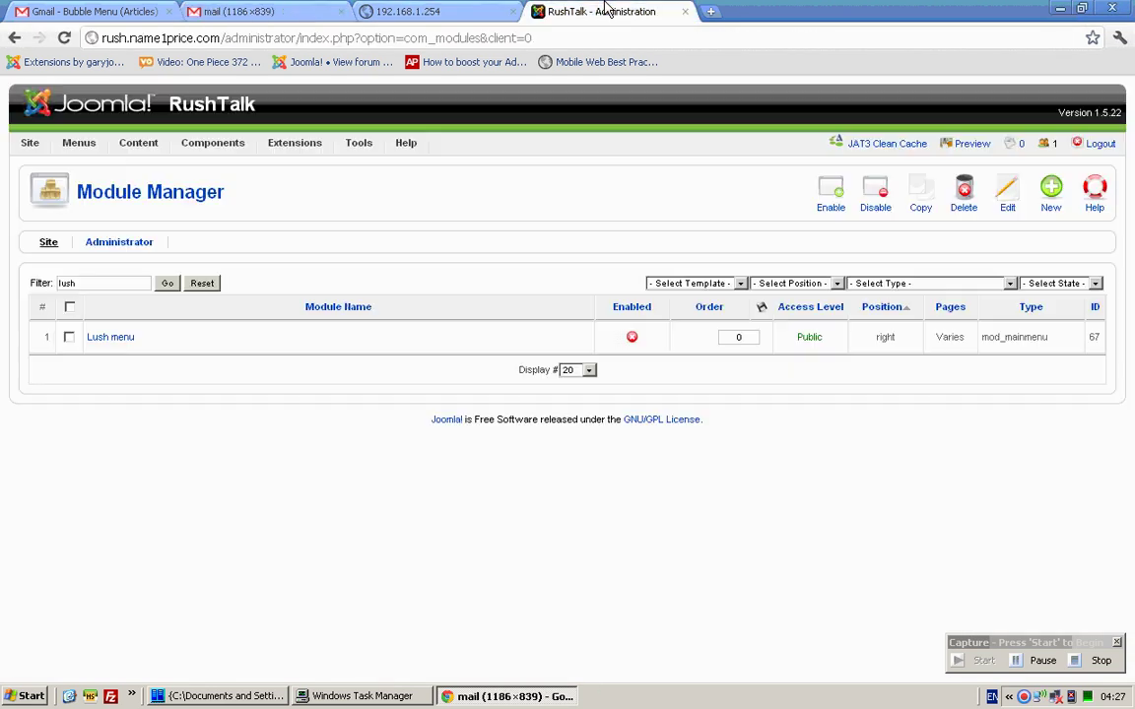
left_click(968, 146)
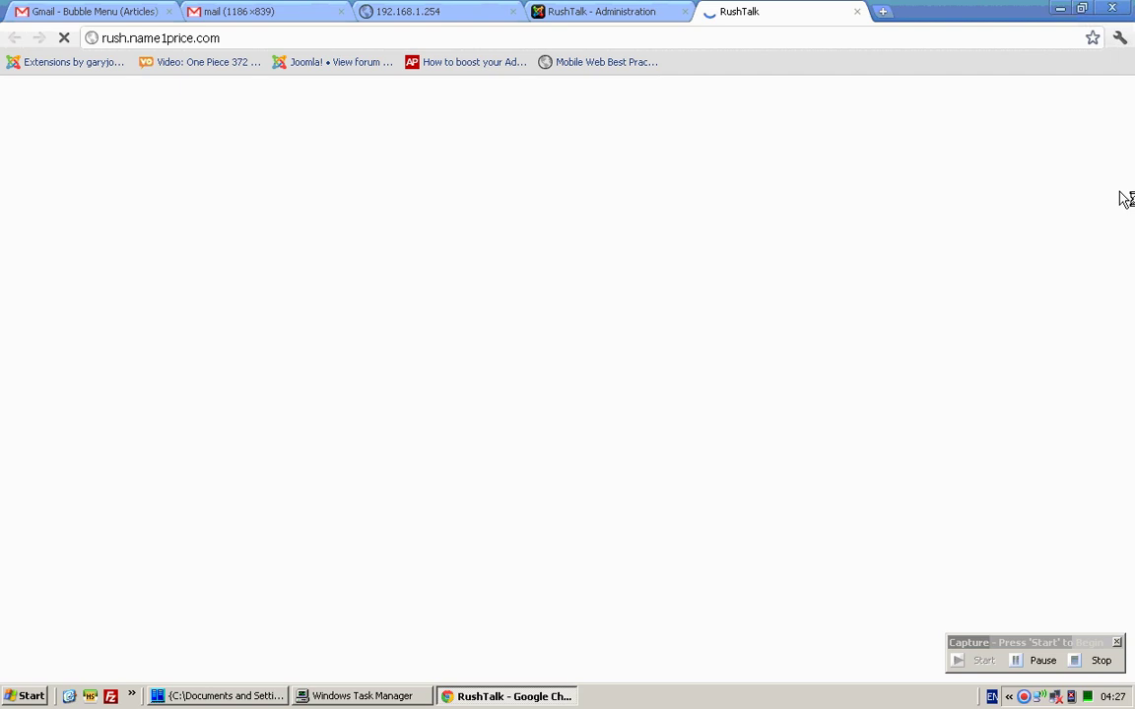
mouse_move(921, 161)
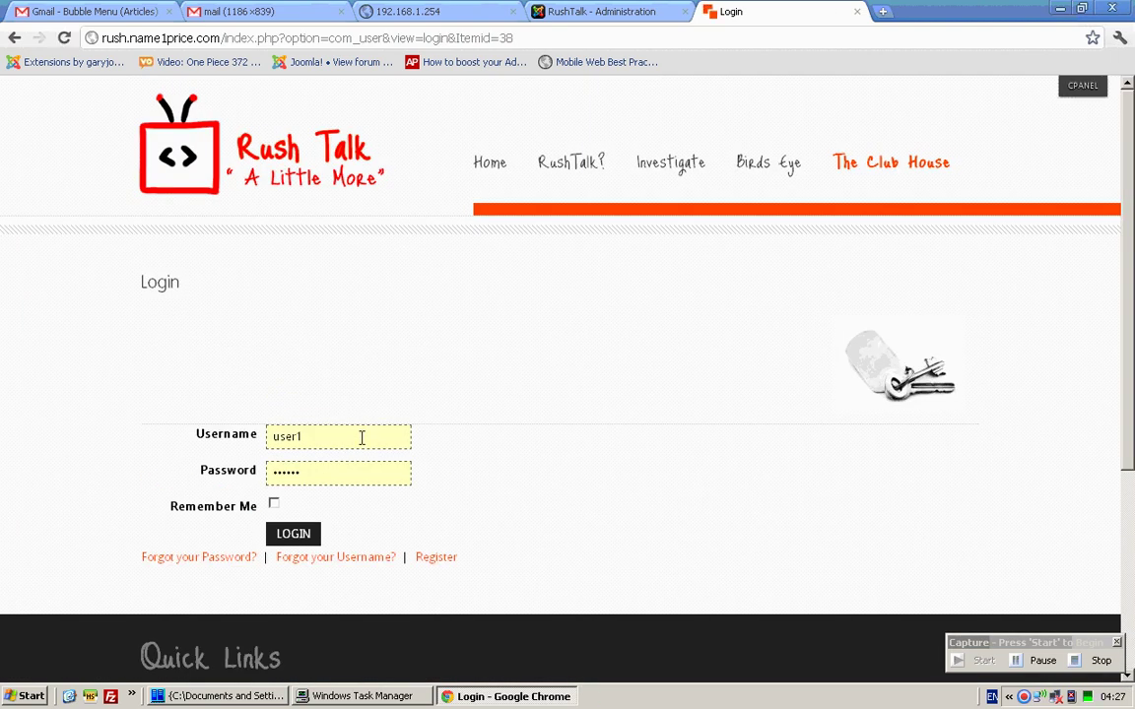
double_click(361, 437)
key("BackSpace")
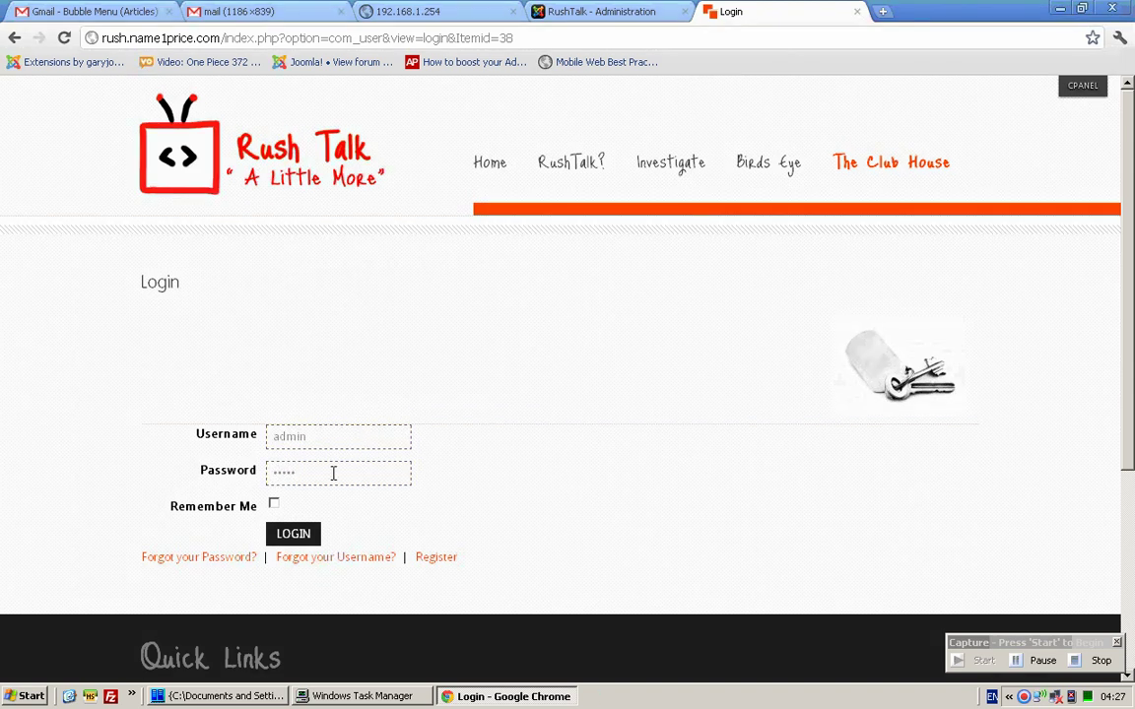
left_click(292, 533)
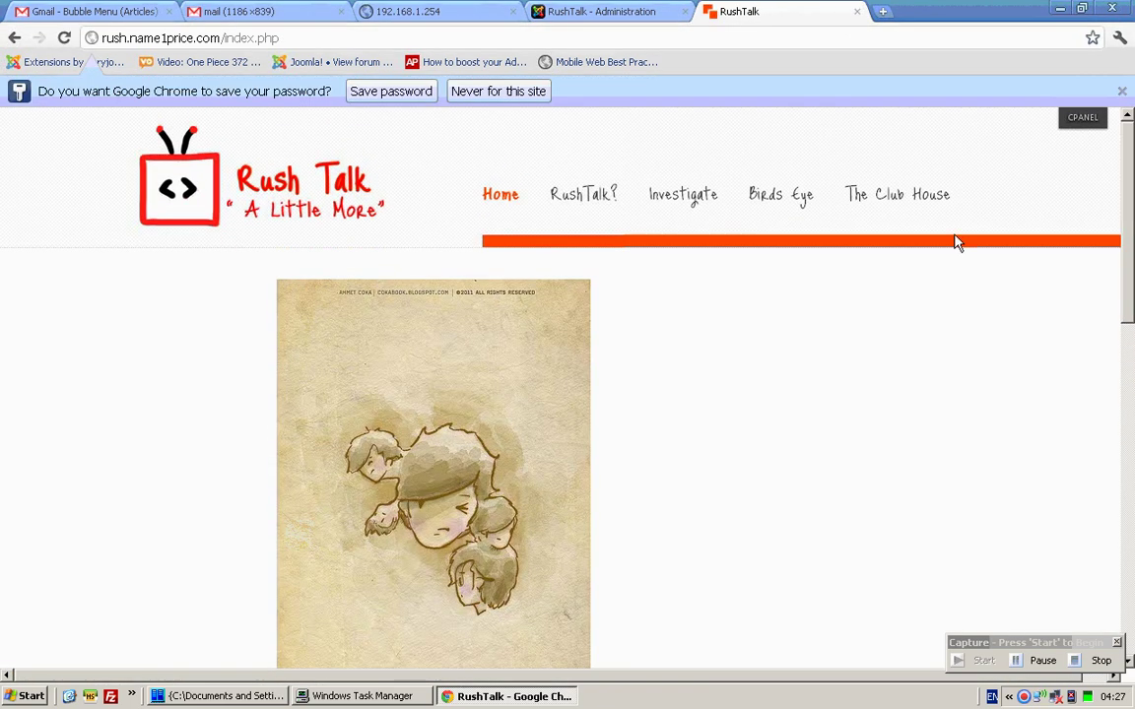
Open the Bubble page under The Club House and examine the side menu on its Lush category page
mouse_move(926, 195)
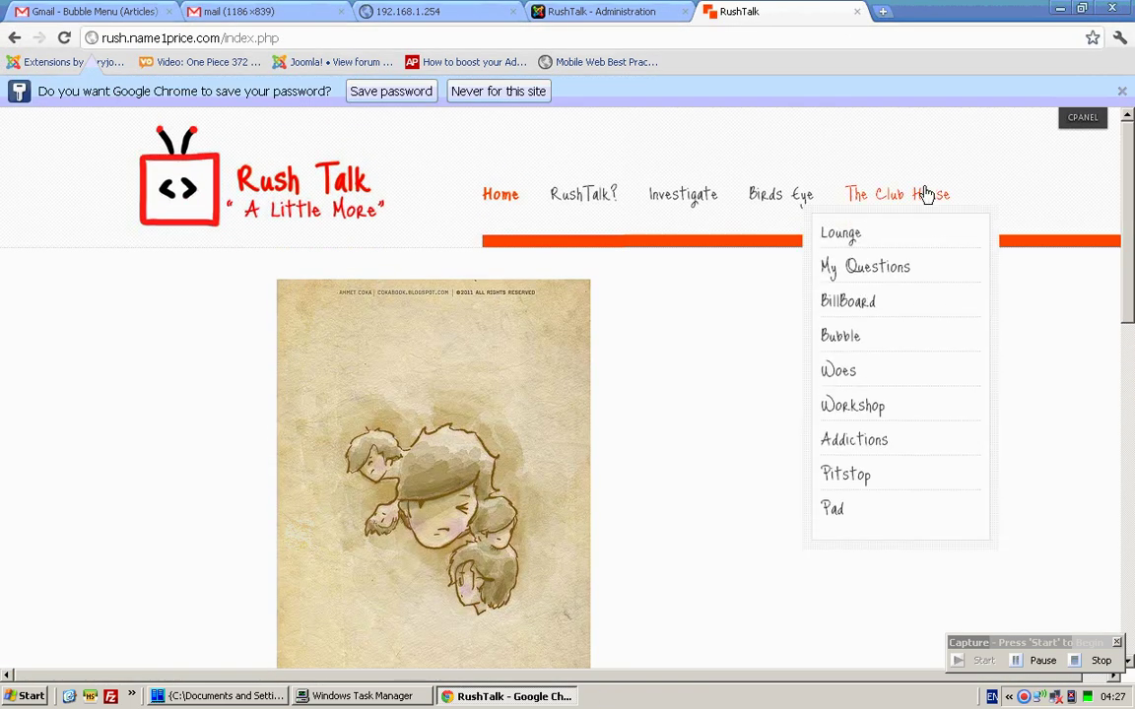
left_click(842, 340)
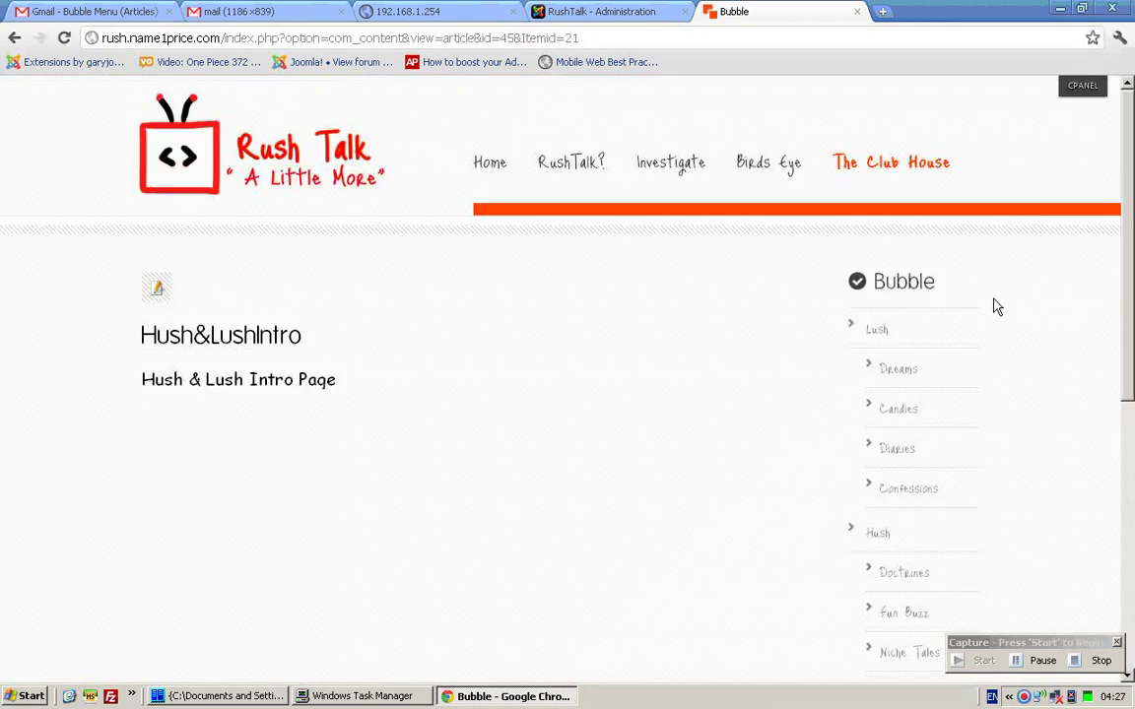
scroll(995, 306, "down", 1)
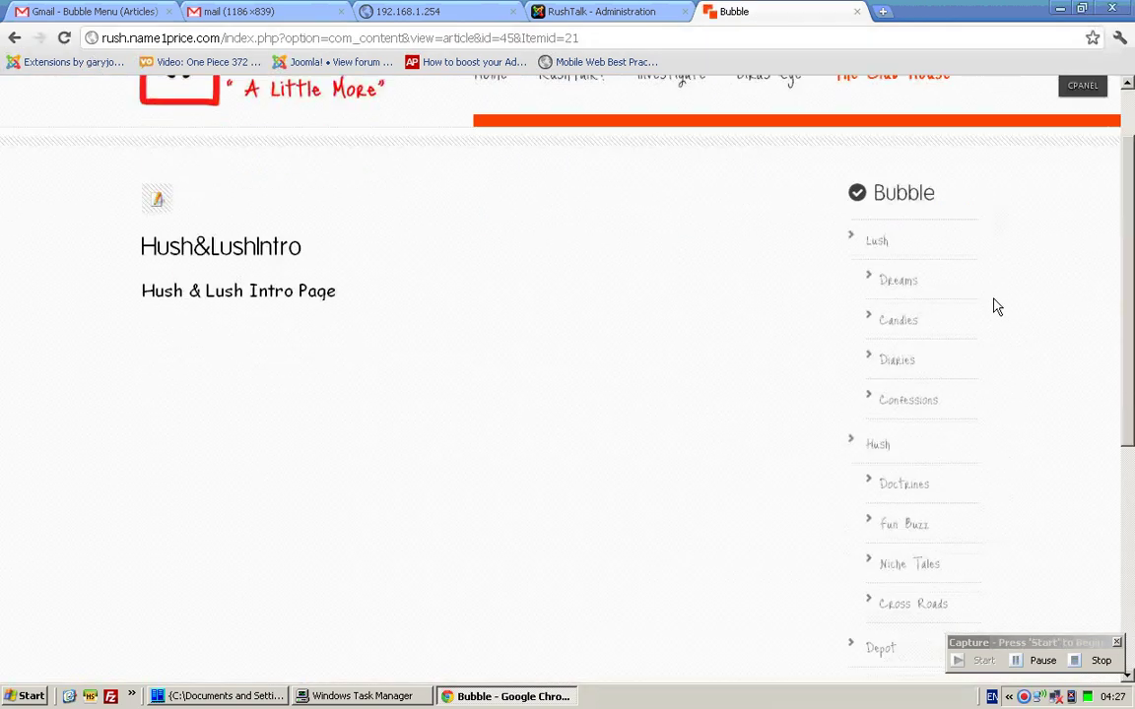
left_click(877, 245)
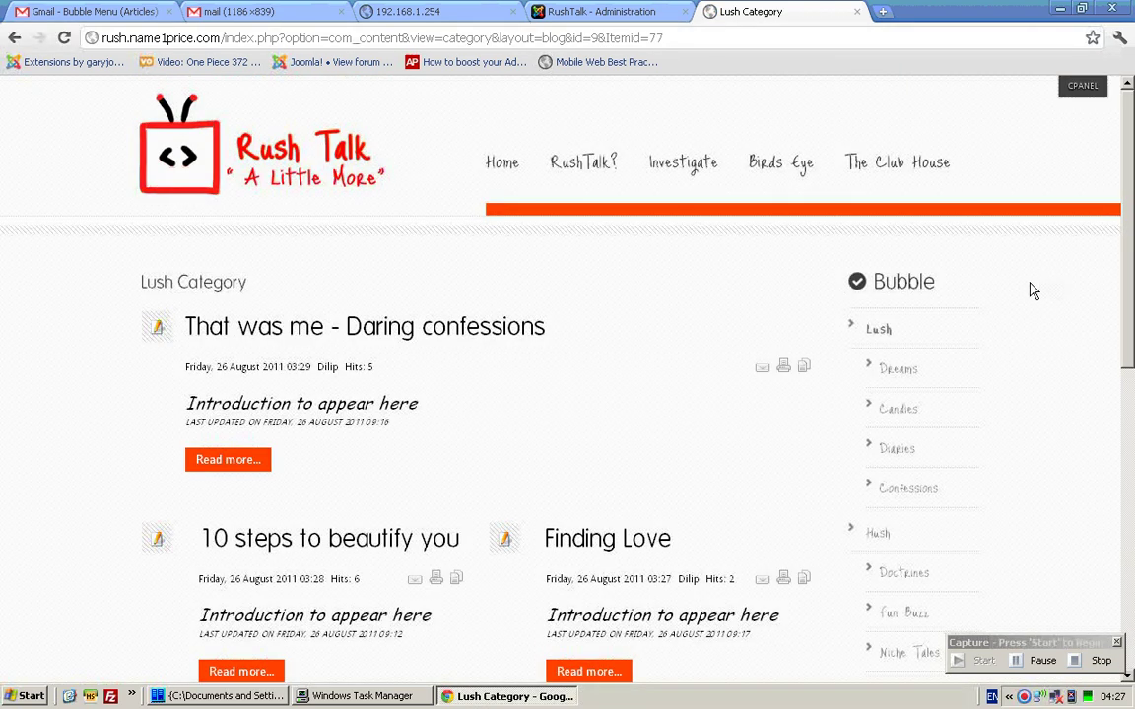
scroll(637, 278, "down", 4)
scroll(637, 278, "up", 4)
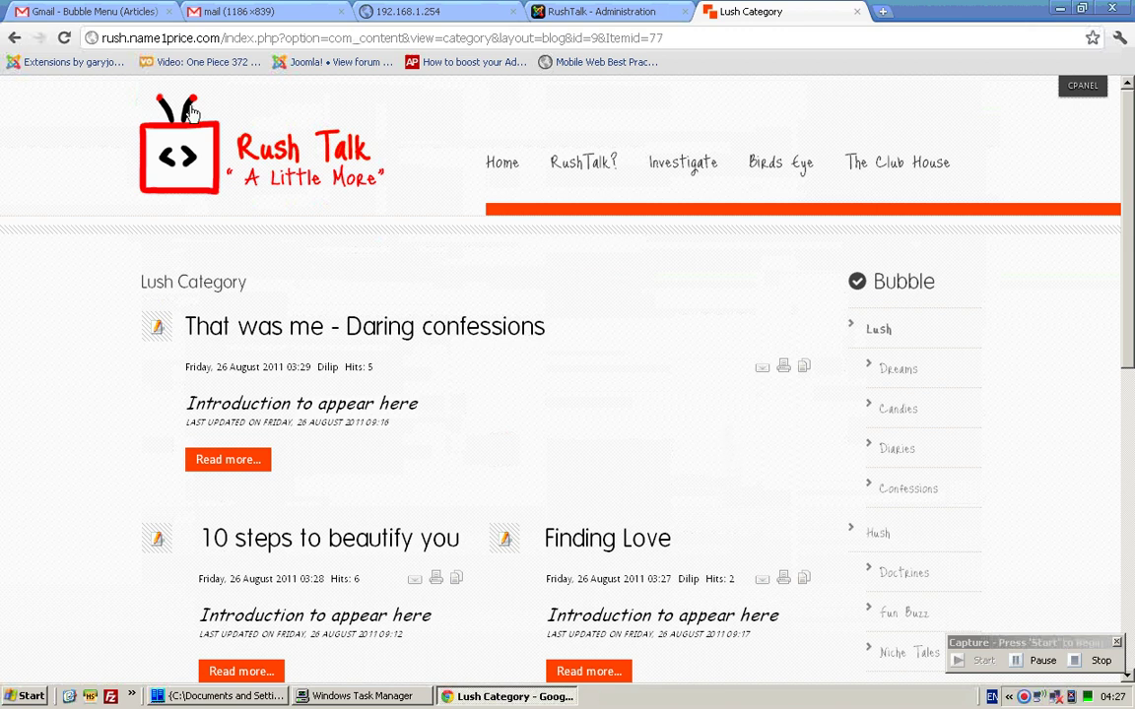
Compare the side menu of the Lush Category page with the client's attached screenshot
left_click(280, 10)
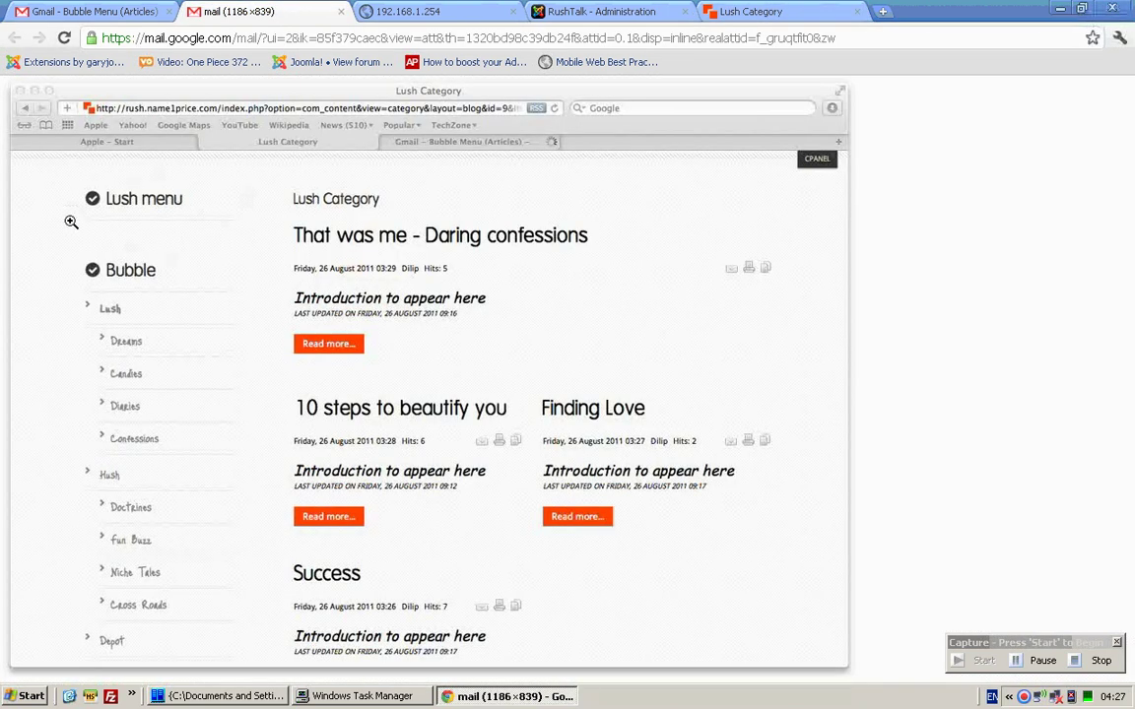
left_click(739, 11)
scroll(965, 268, "down", 4)
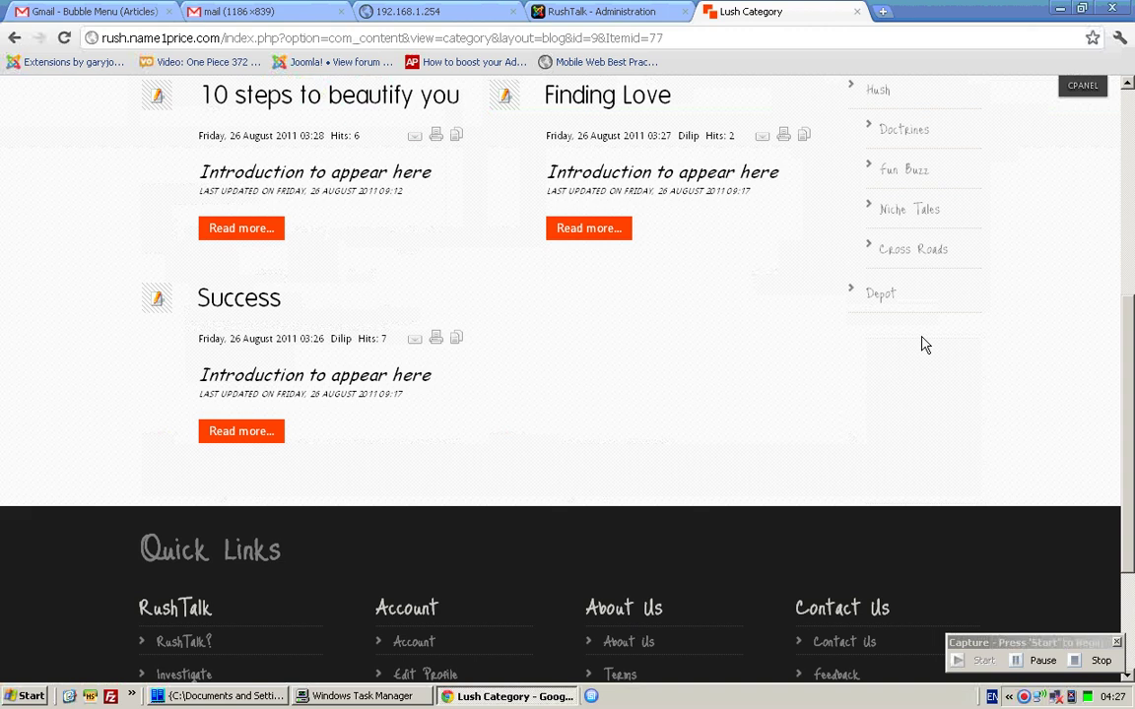
scroll(926, 340, "up", 4)
scroll(1034, 336, "down", 1)
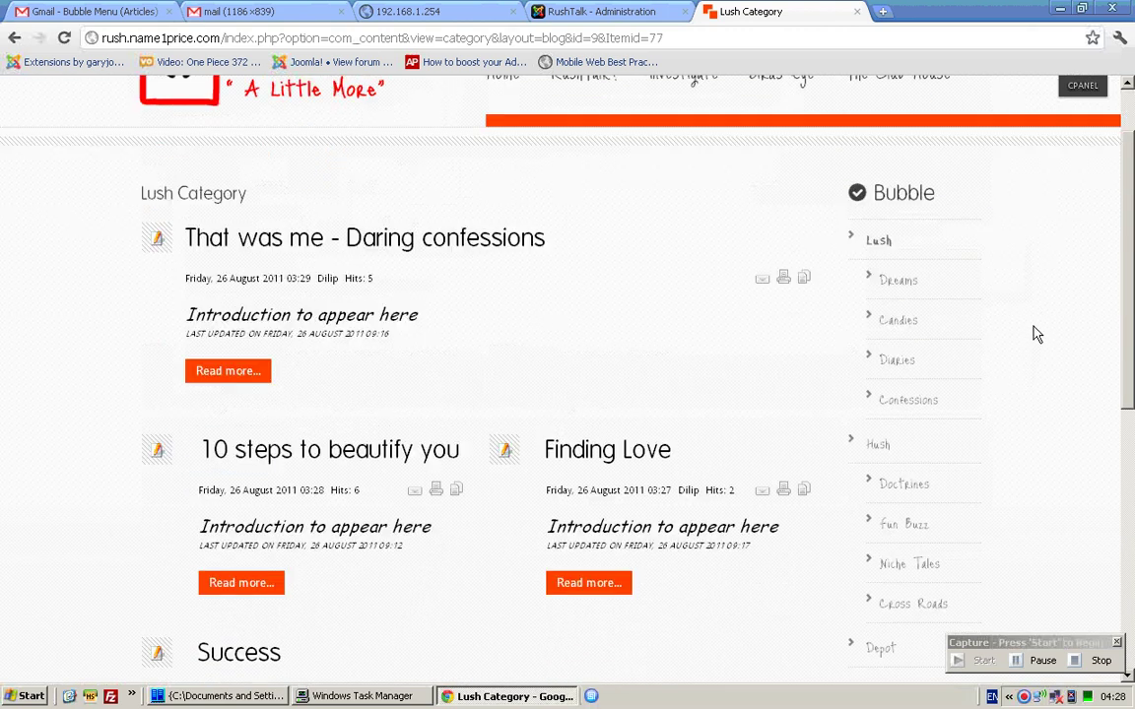
scroll(1037, 335, "up", 1)
Reread the client's e-mail about the additional Lush & Bubble menu and check the Lush Category page against it
left_click(243, 10)
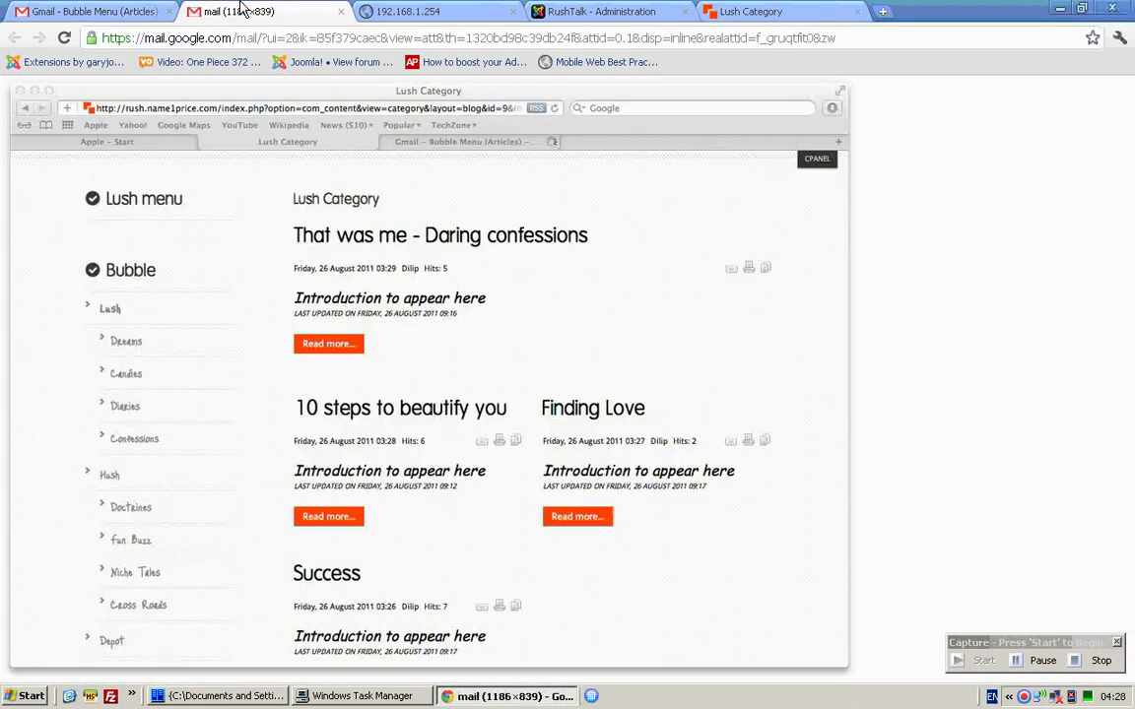
left_click(106, 10)
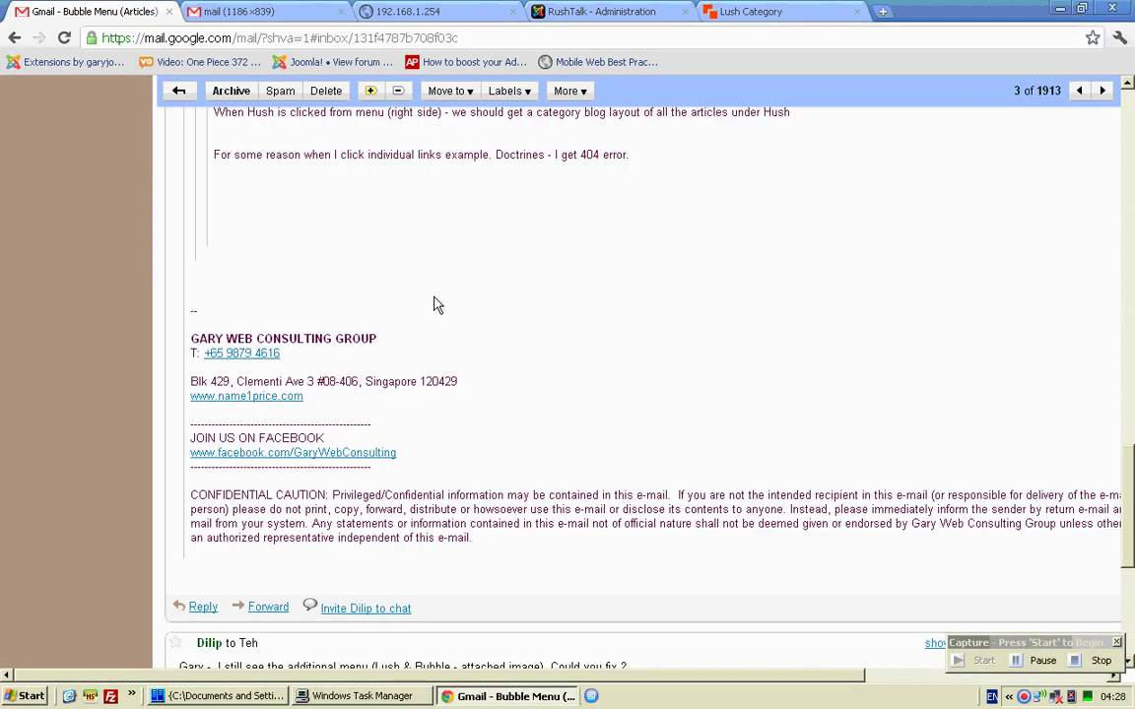
scroll(436, 304, "up", 2)
scroll(437, 305, "down", 5)
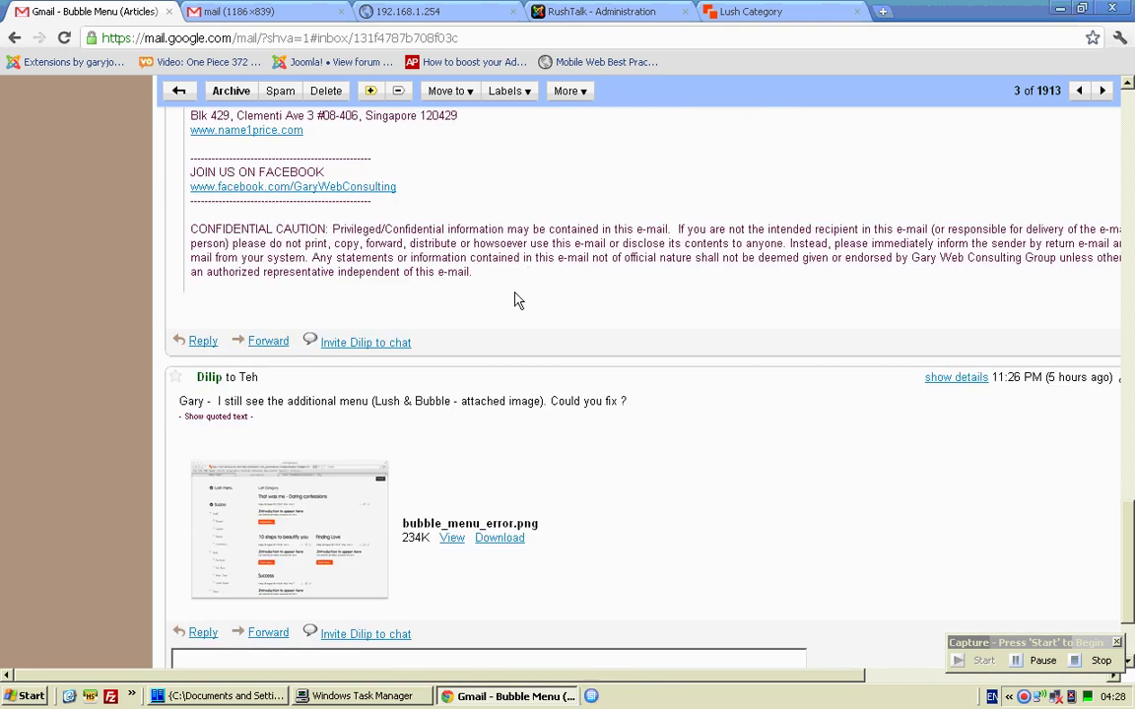
double_click(431, 400)
left_click_drag(457, 401, 434, 400)
left_click(701, 11)
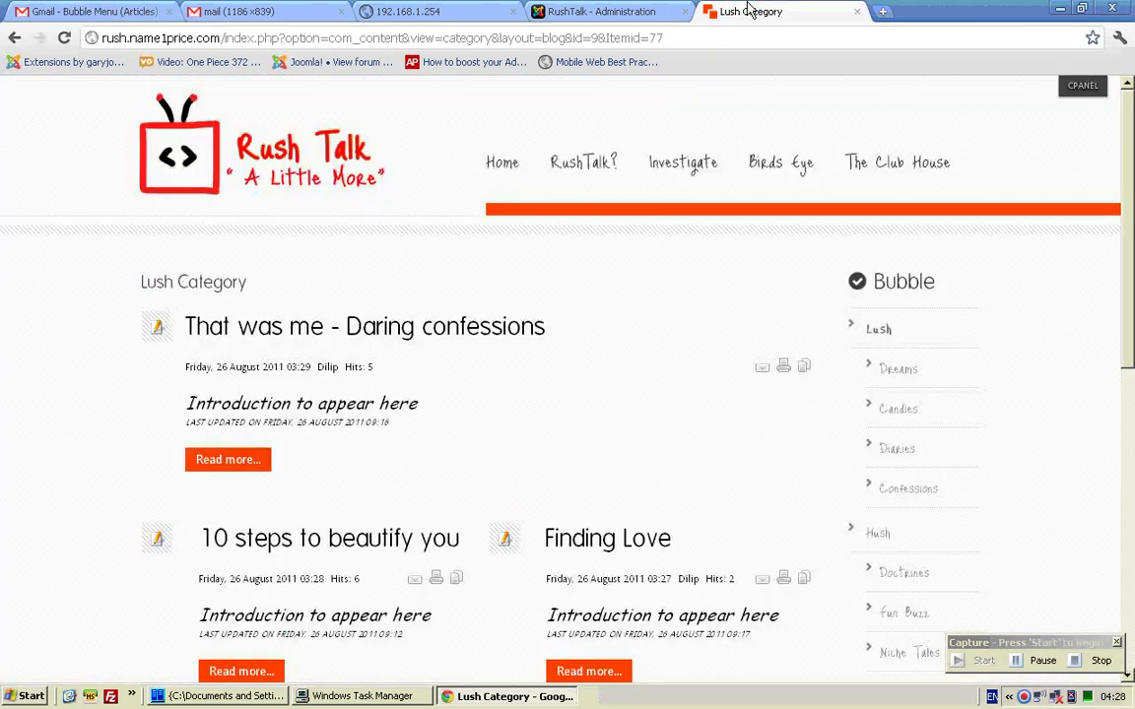
scroll(1074, 337, "down", 1)
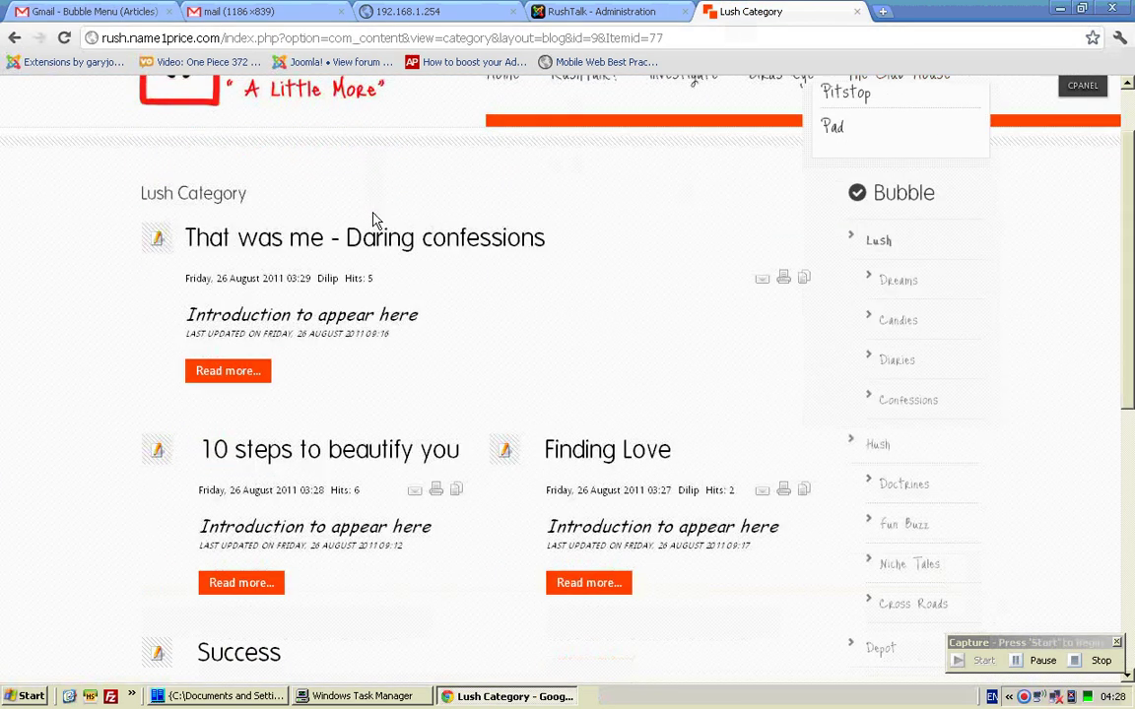
Filter the site modules by "bubble" in the Module Manager and open the Bubble module for editing
key("ctrl+shift+Tab")
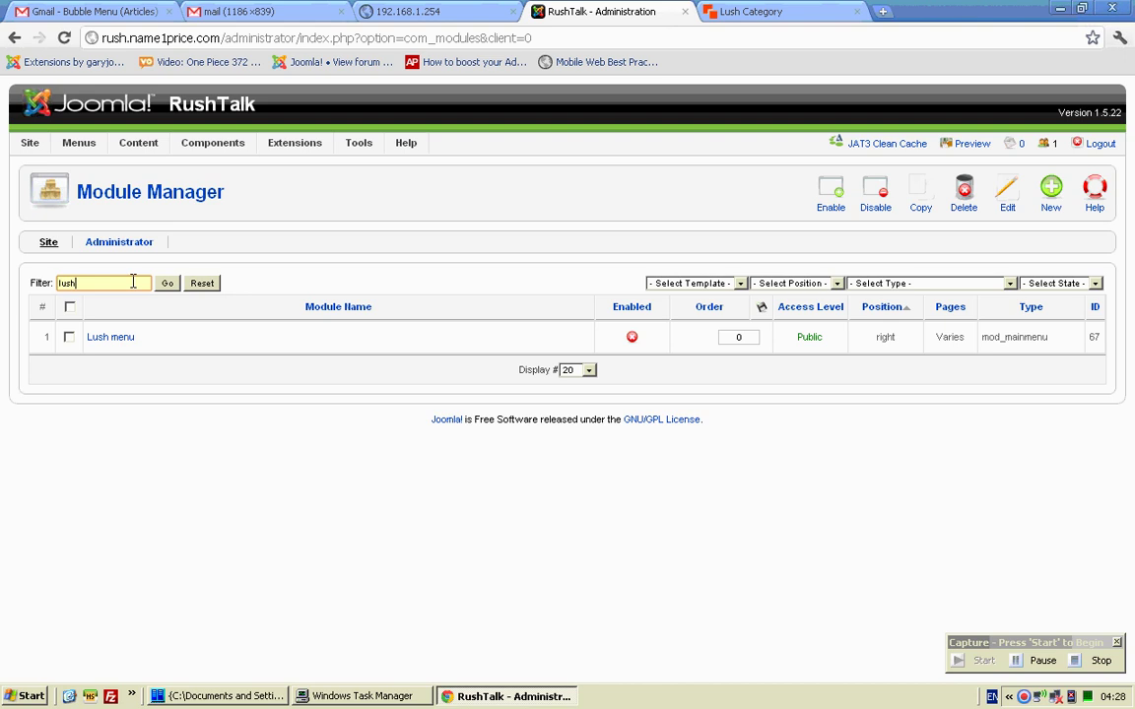
left_click_drag(133, 282, 2, 289)
type("bubbl")
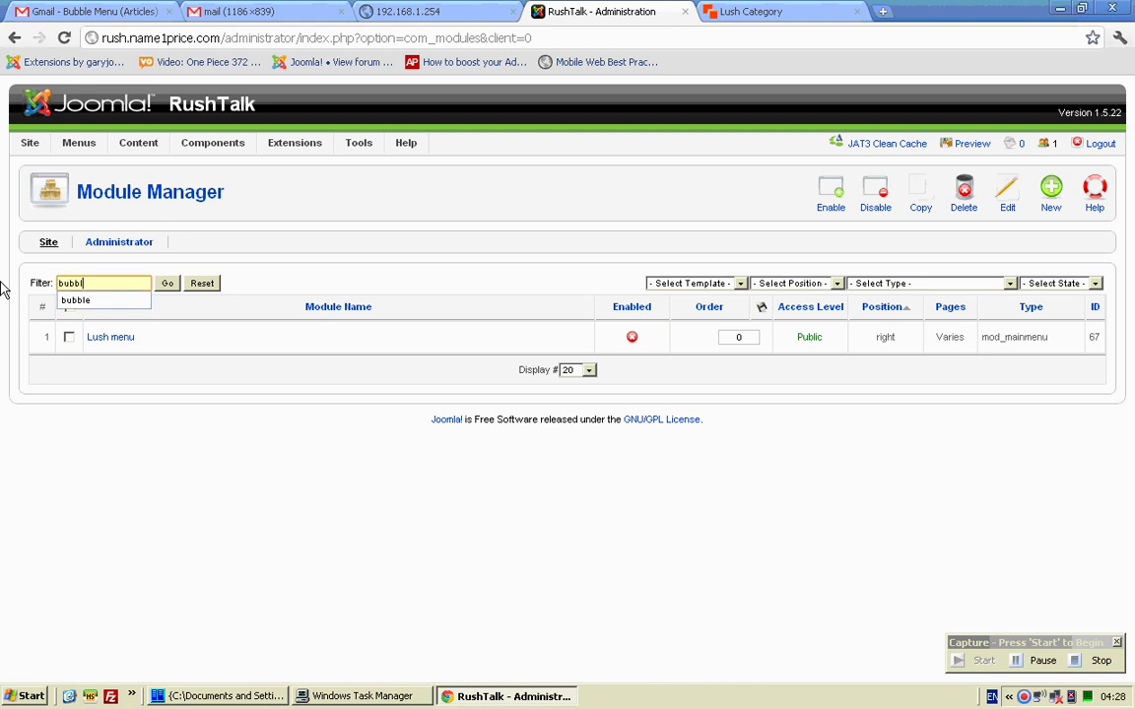
type("e")
key("Return")
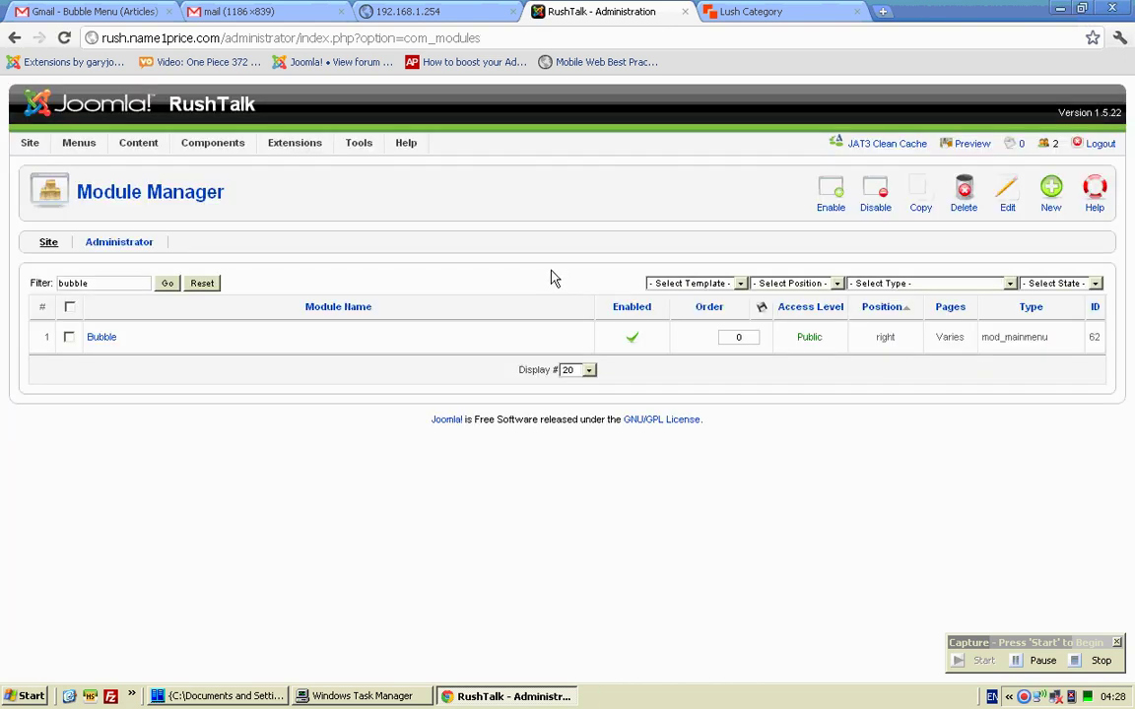
left_click(103, 337)
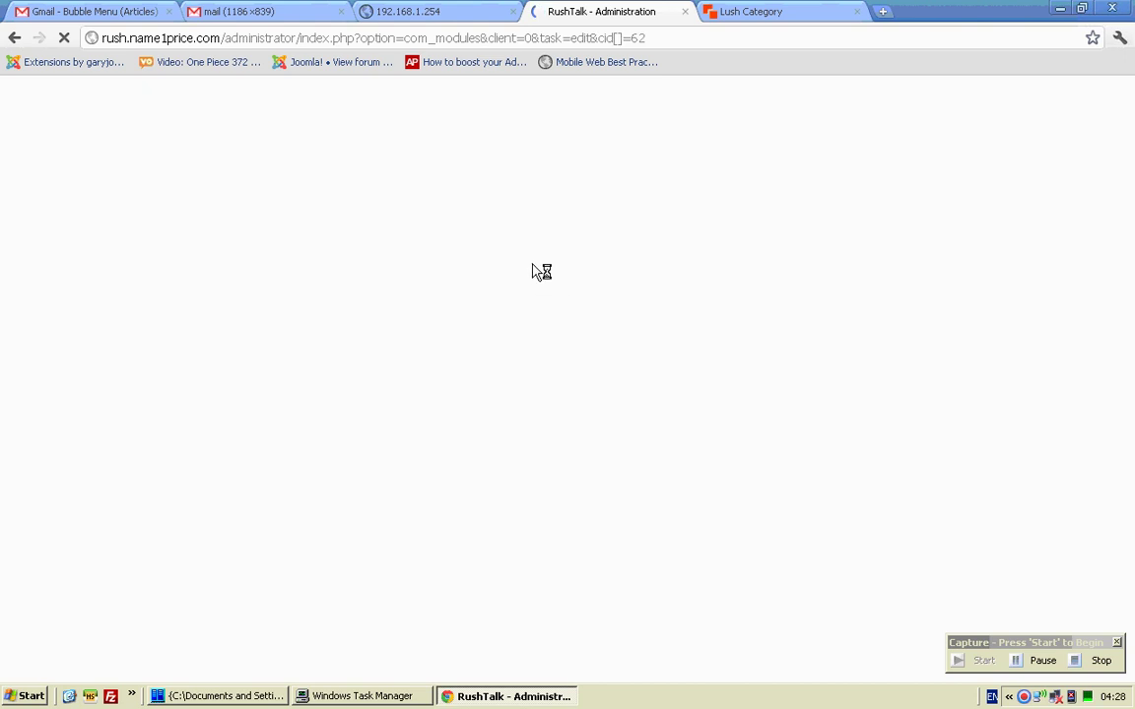
Review the Bubble module's menu assignment and check it against The Club House menu on the site's Lush Category page
scroll(536, 272, "down", 2)
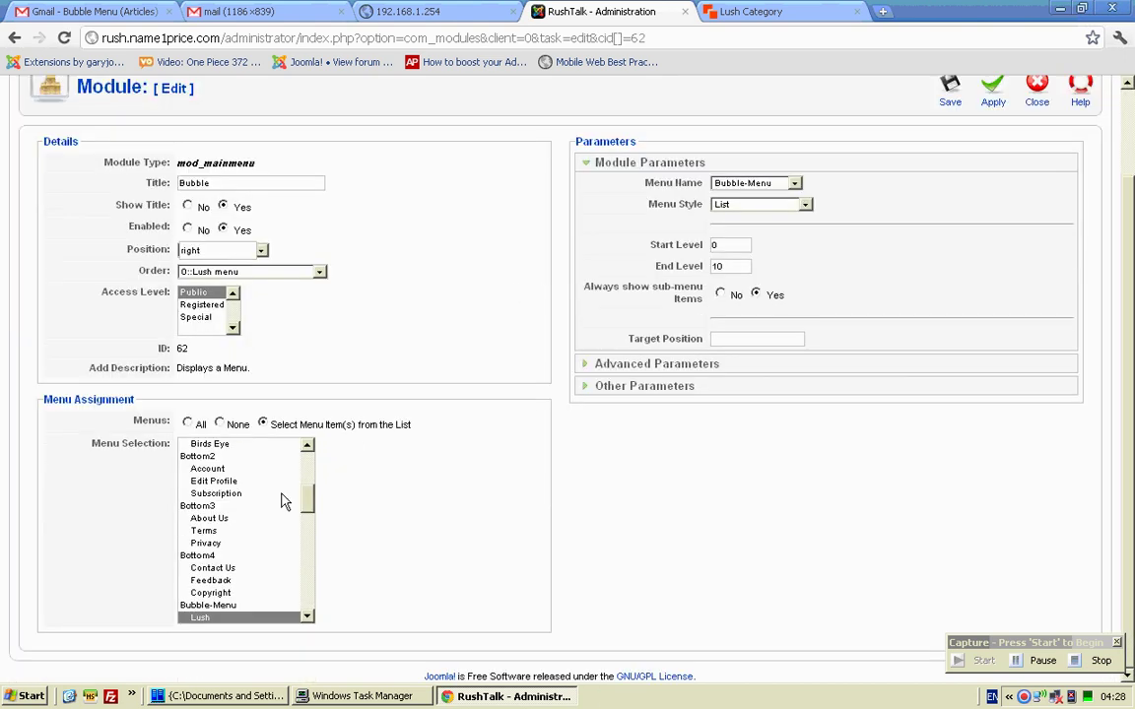
scroll(281, 500, "down", 6)
scroll(280, 499, "up", 5)
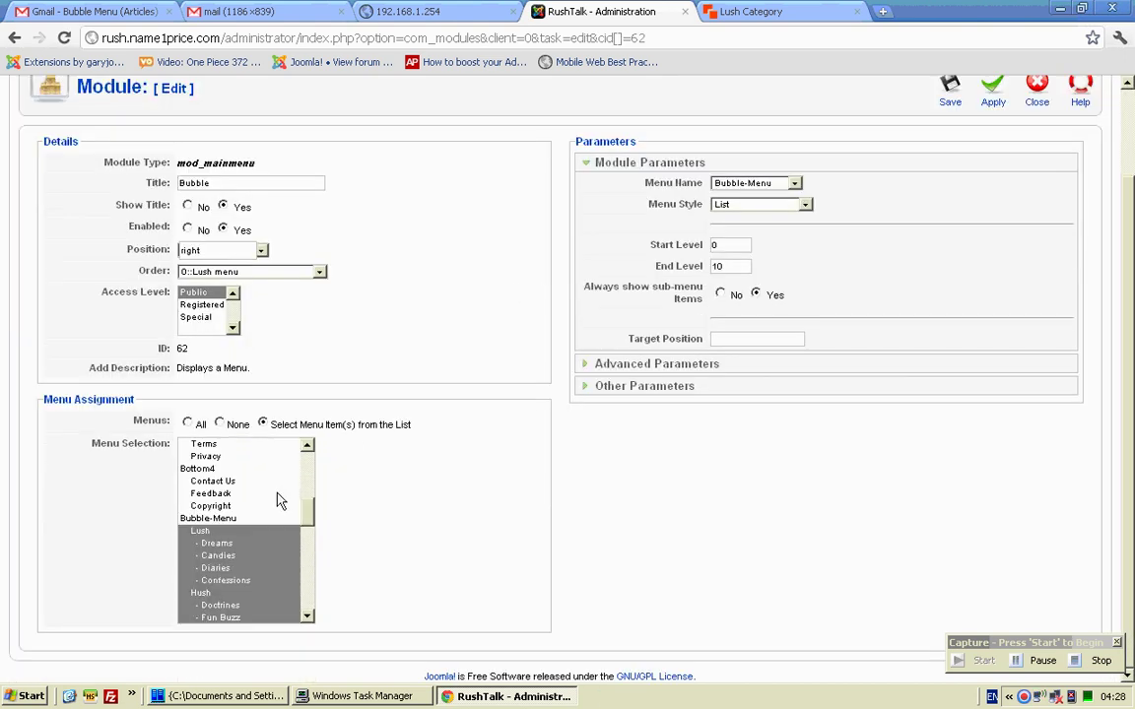
left_click(747, 14)
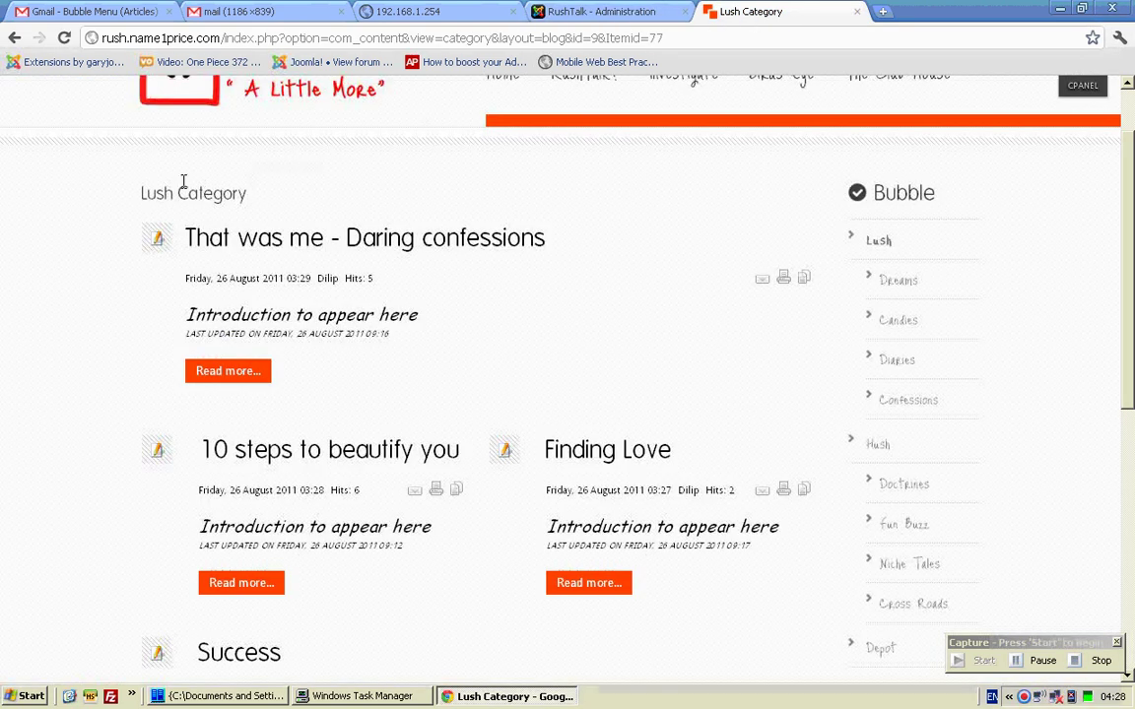
scroll(877, 227, "up", 2)
mouse_move(896, 168)
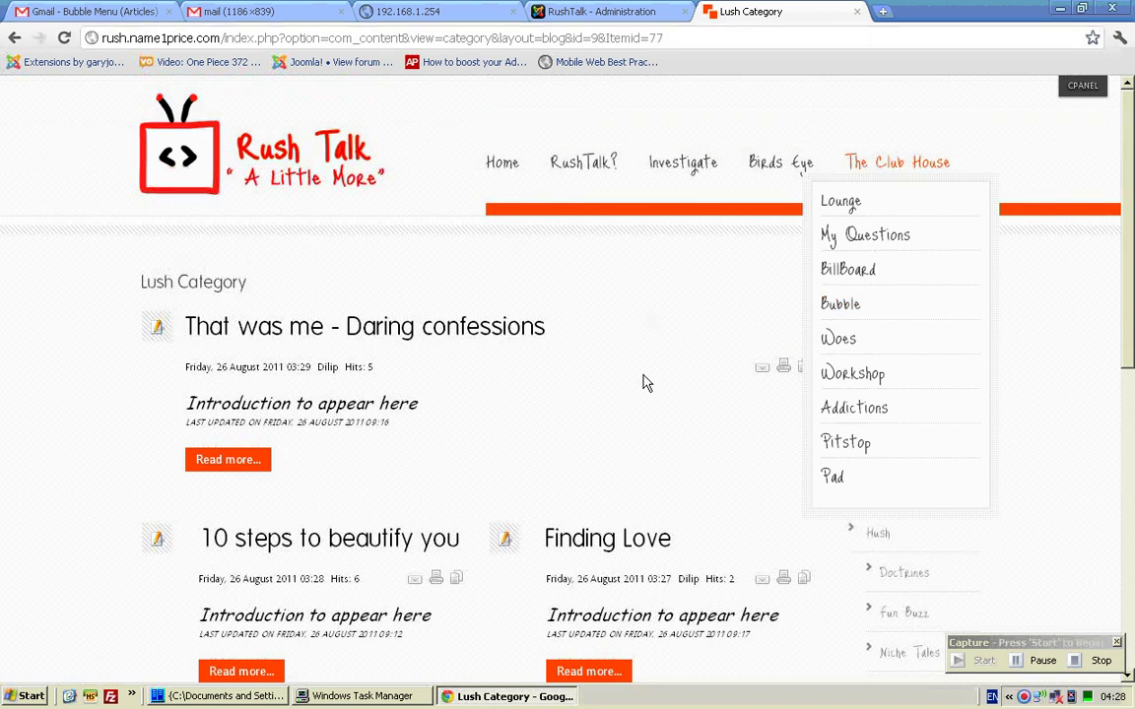
Remove the Lush item under Bubble-Menu from the Bubble module's menu assignment and apply the change
key("ctrl+shift+Tab")
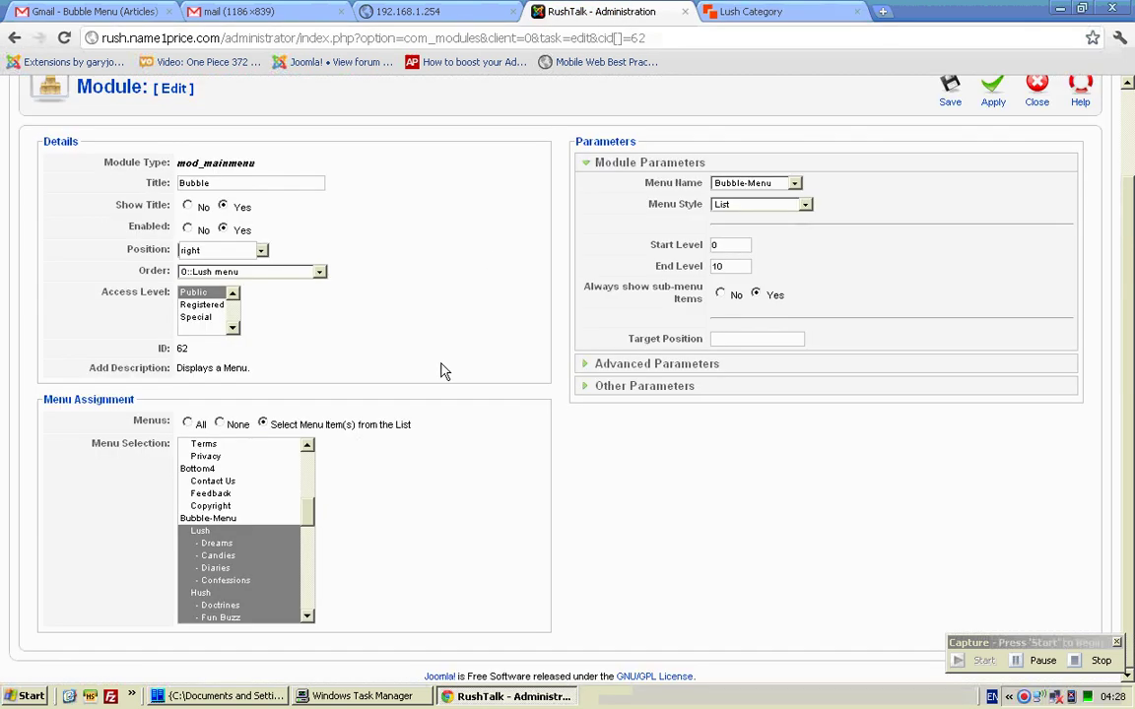
left_click(245, 537, "ctrl")
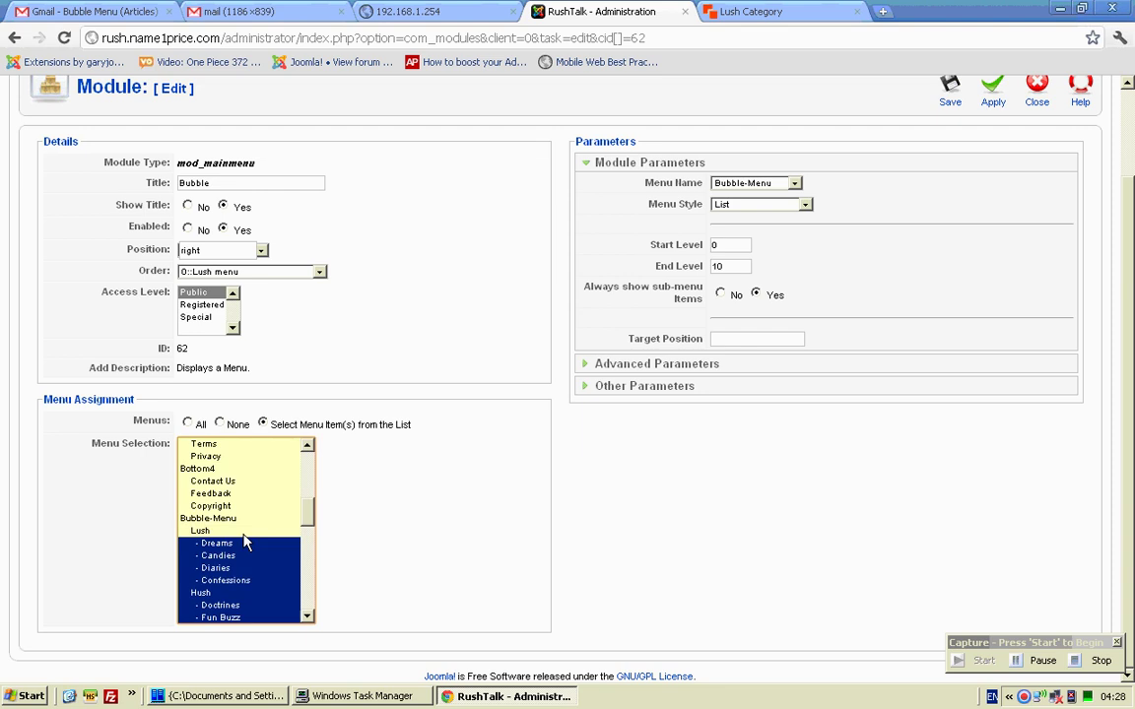
scroll(306, 524, "down", 2)
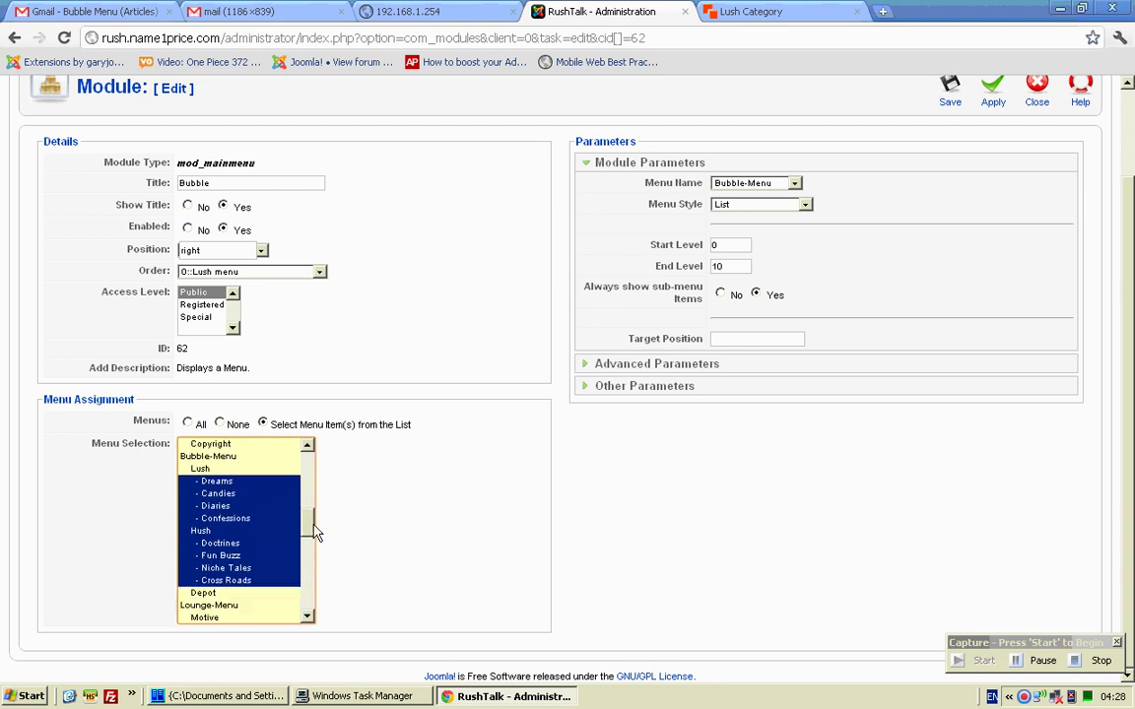
scroll(306, 524, "up", 3)
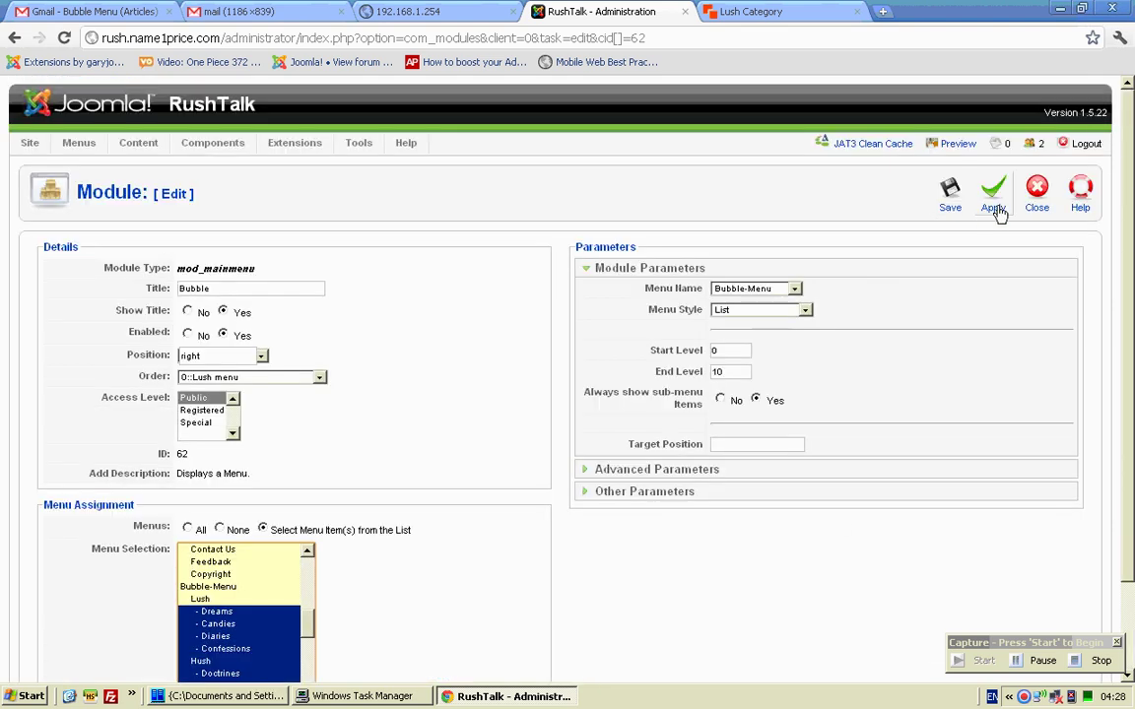
left_click(991, 192)
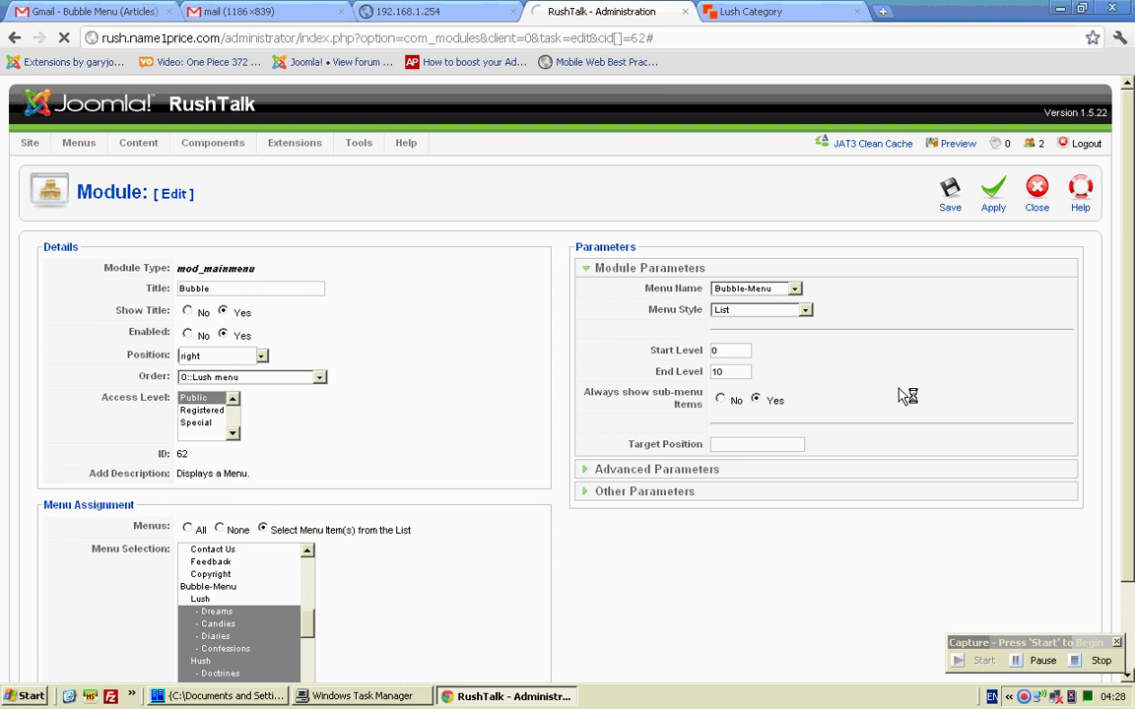
Reload the site's Lush Category page to check its side menu, and open the Bubble page under The Club House
left_click(711, 12)
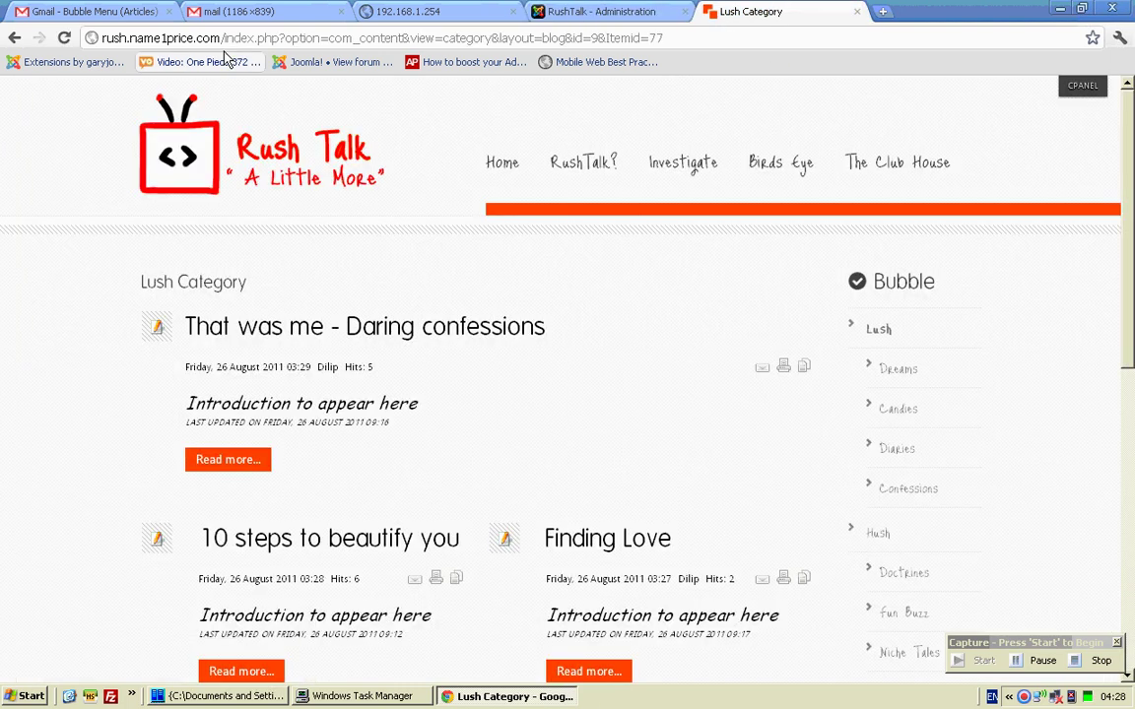
left_click(65, 38)
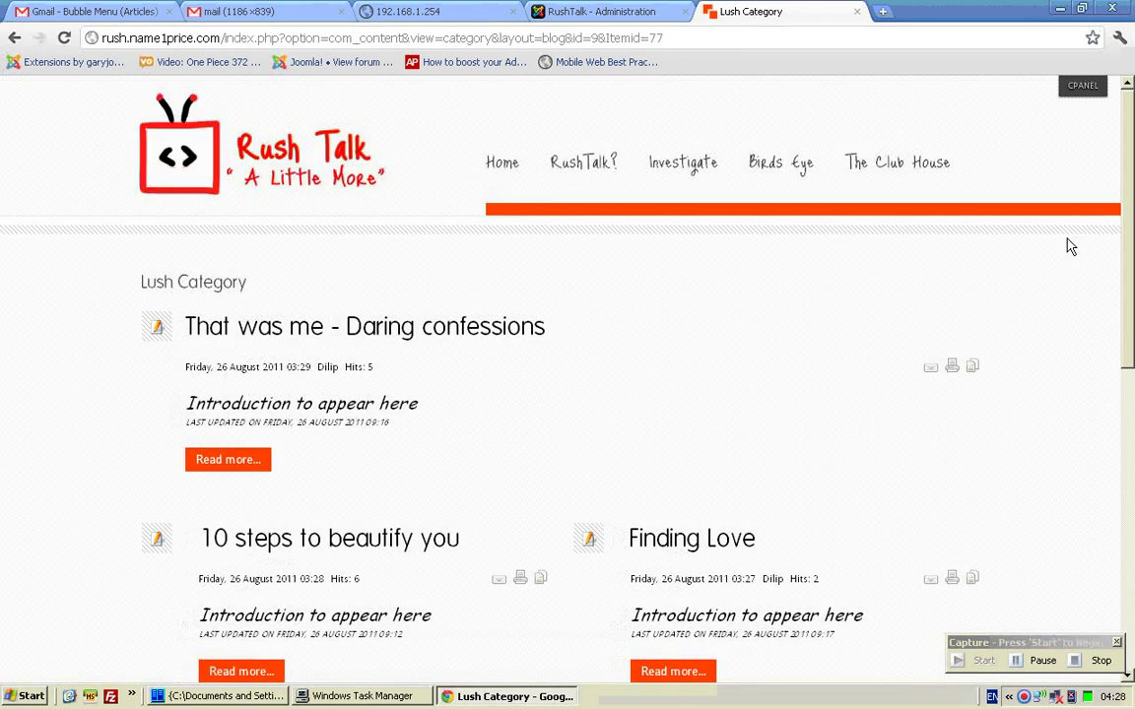
scroll(874, 357, "up", 1)
mouse_move(912, 145)
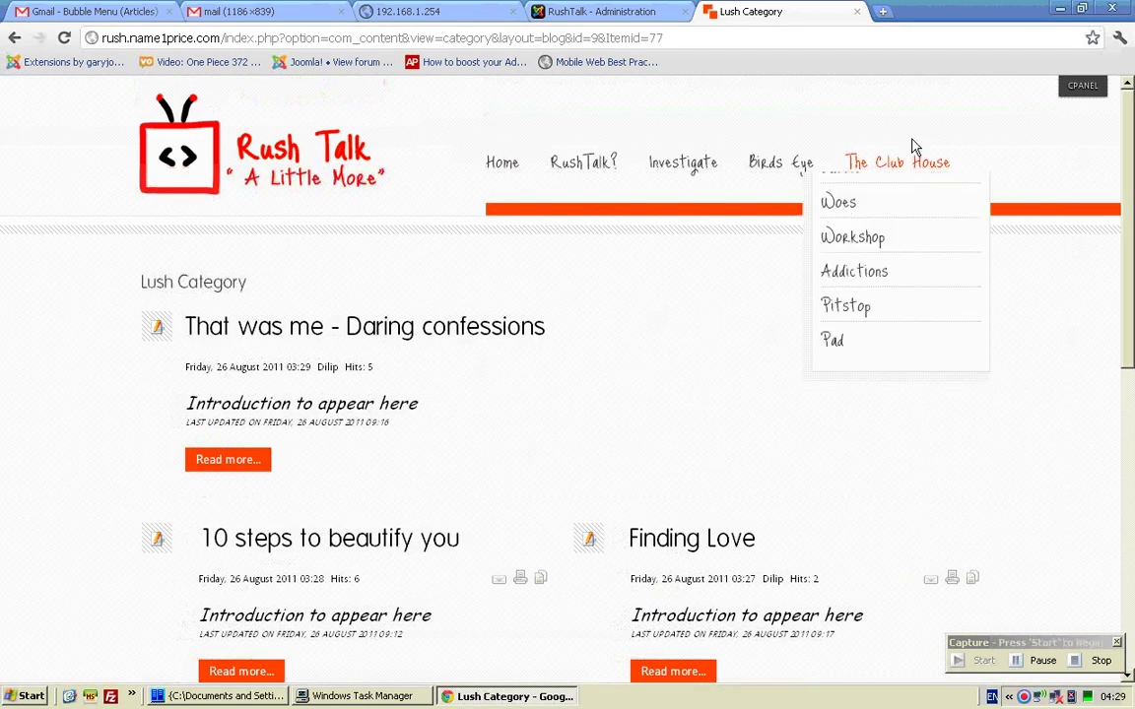
left_click(848, 304)
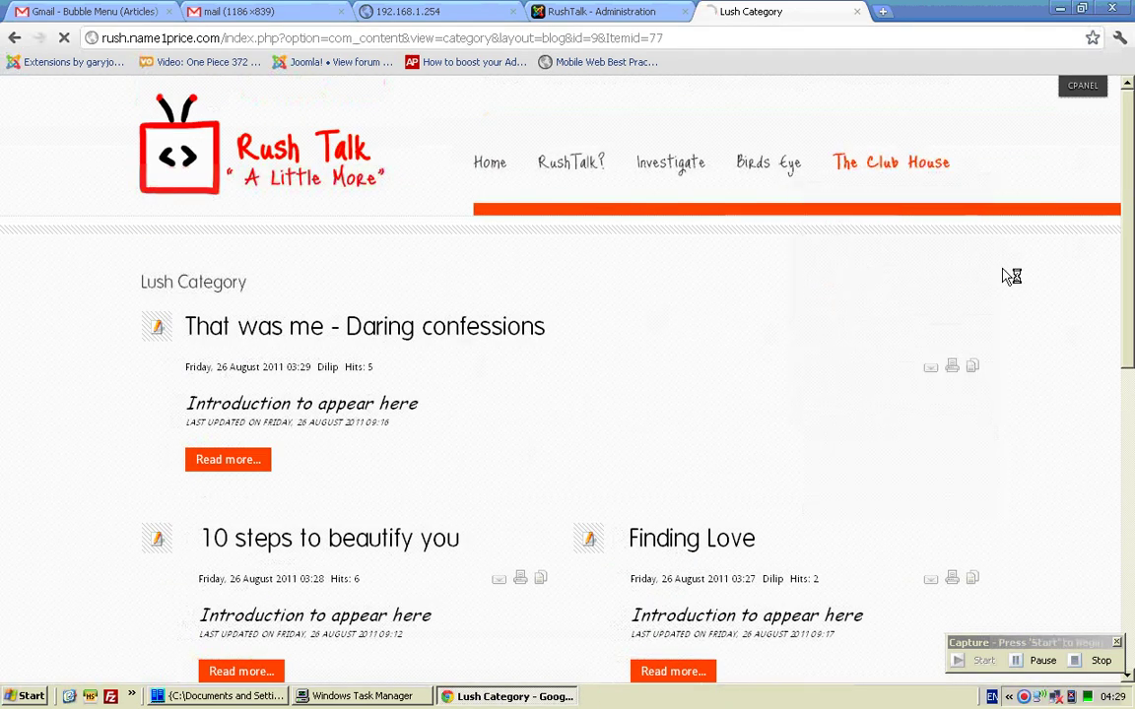